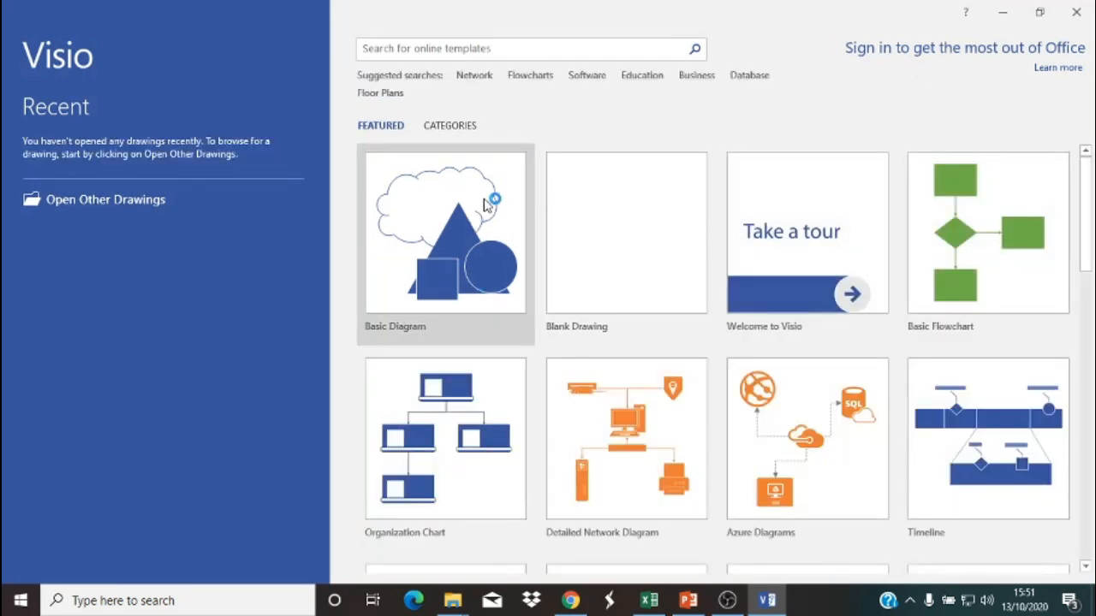
- Create a new drawing from the Basic Diagram template with metric units
left_click(469, 269)
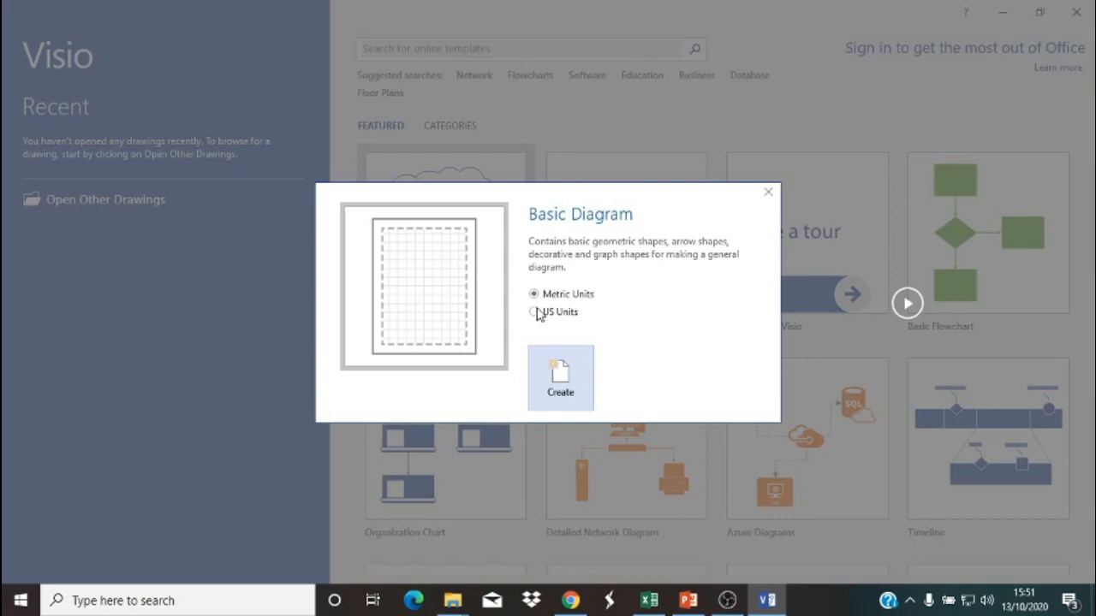
left_click(576, 380)
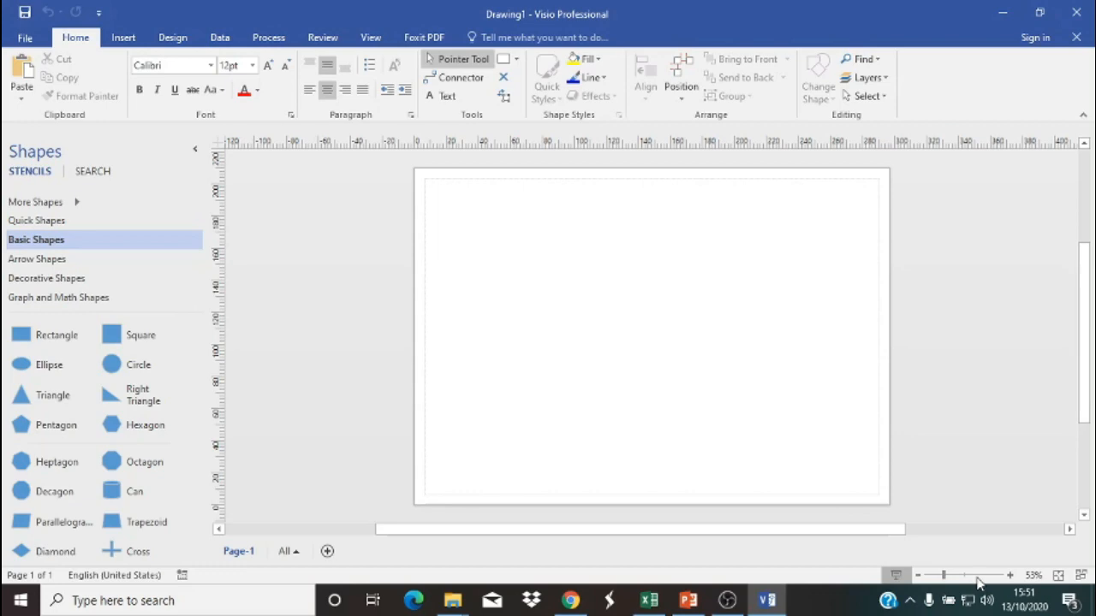
left_click(1010, 577)
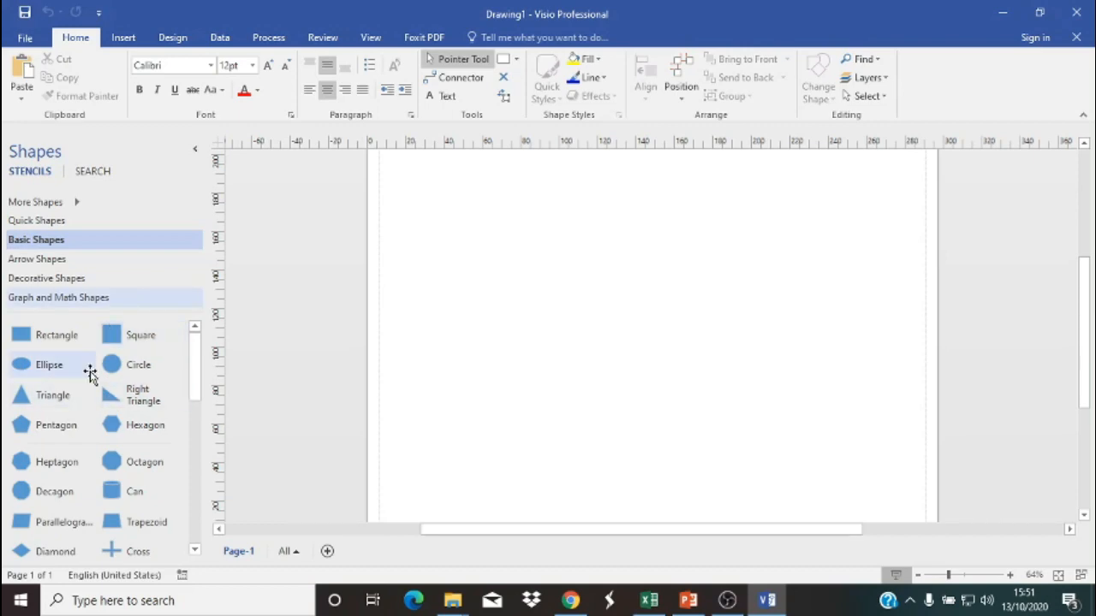
- Place a 40 × 30 mm rectangle from Basic Shapes in the page's upper-left area and give it the white style with blue outline
left_click(150, 247)
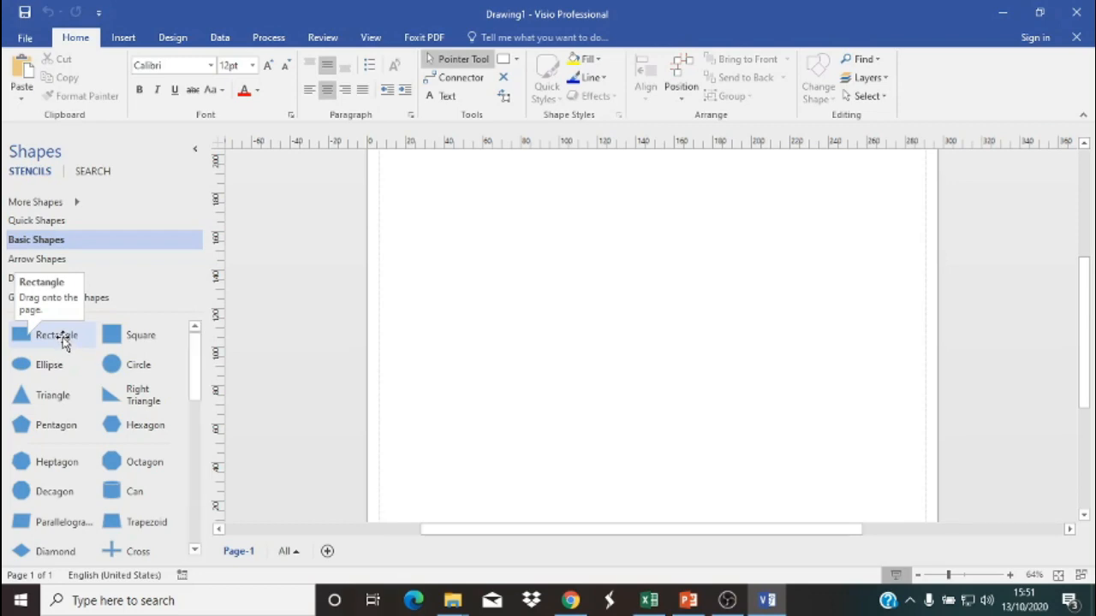
left_click_drag(64, 342, 470, 255)
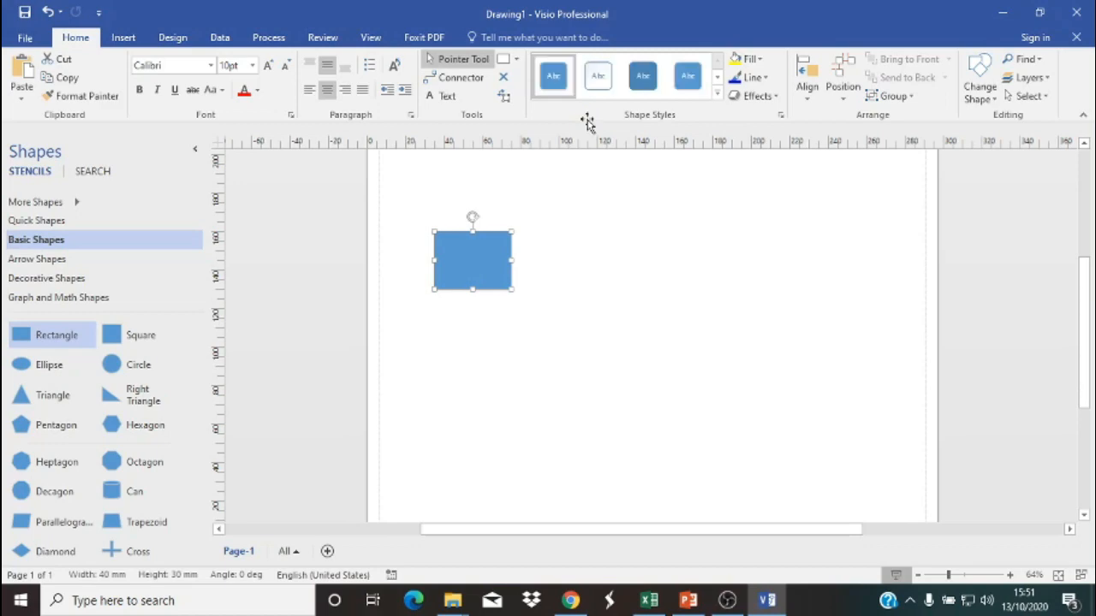
left_click(599, 79)
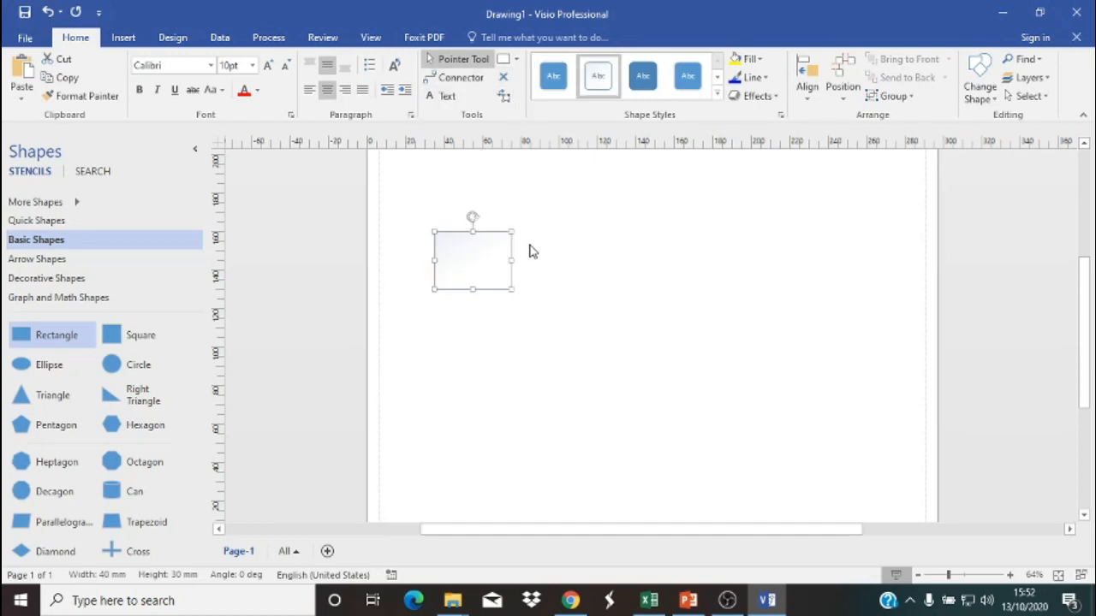
key("Escape")
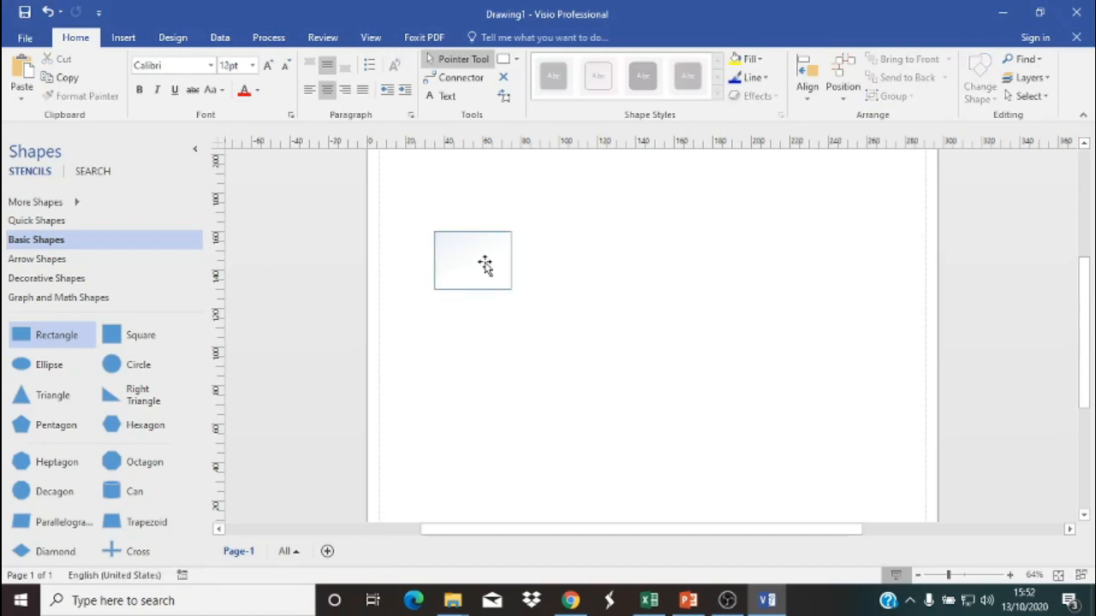
- Label the rectangle "Pasien" with a 24 pt font size
double_click(485, 265)
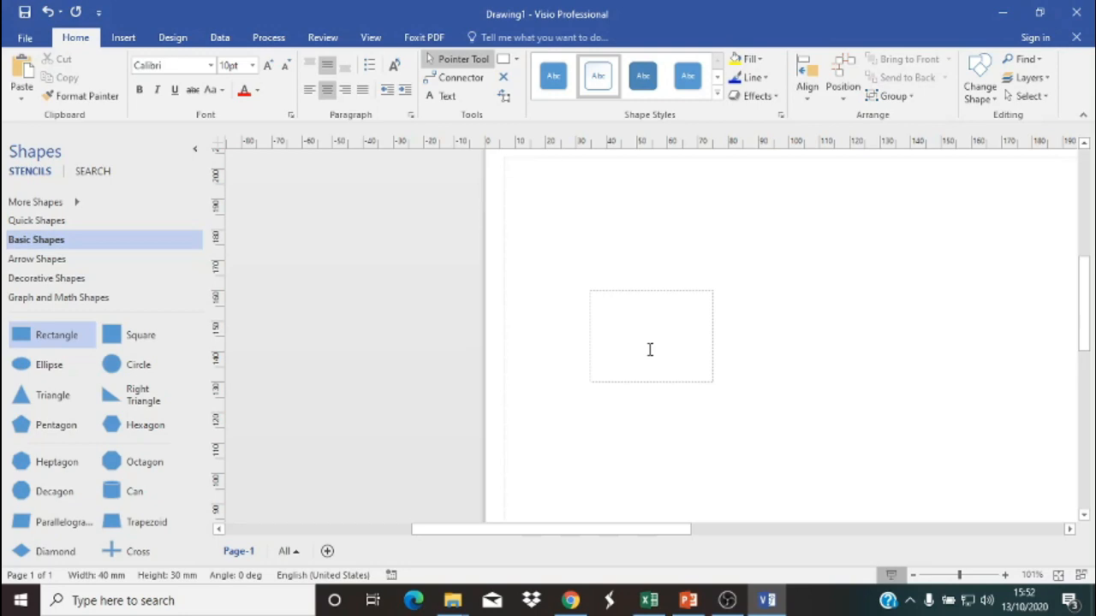
type("Pasien")
left_click_drag(673, 337, 631, 337)
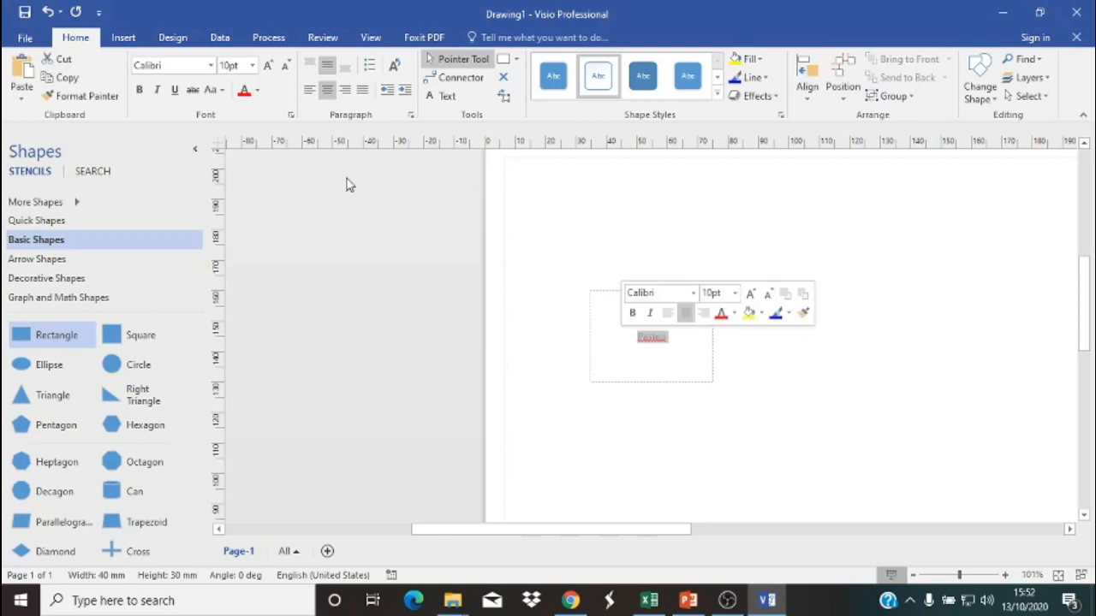
left_click(252, 66)
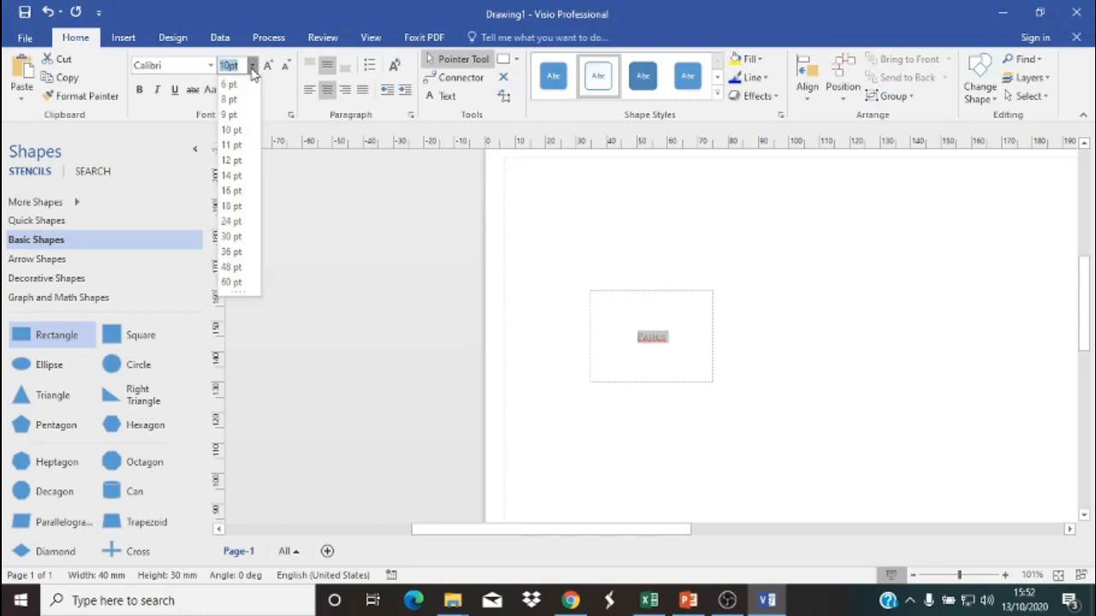
left_click(231, 220)
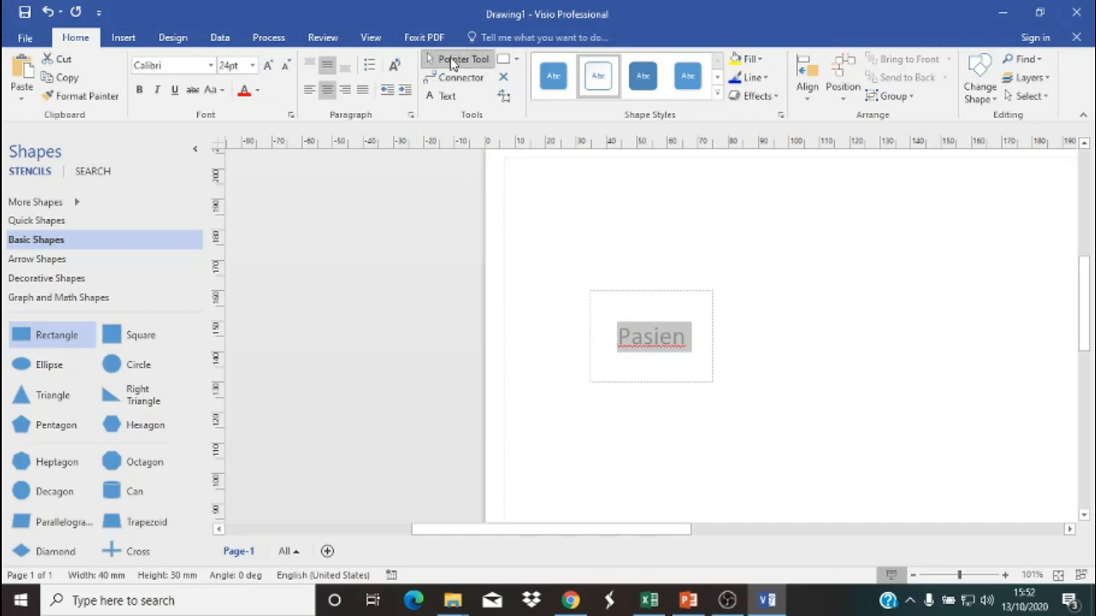
left_click(454, 62)
left_click(707, 300)
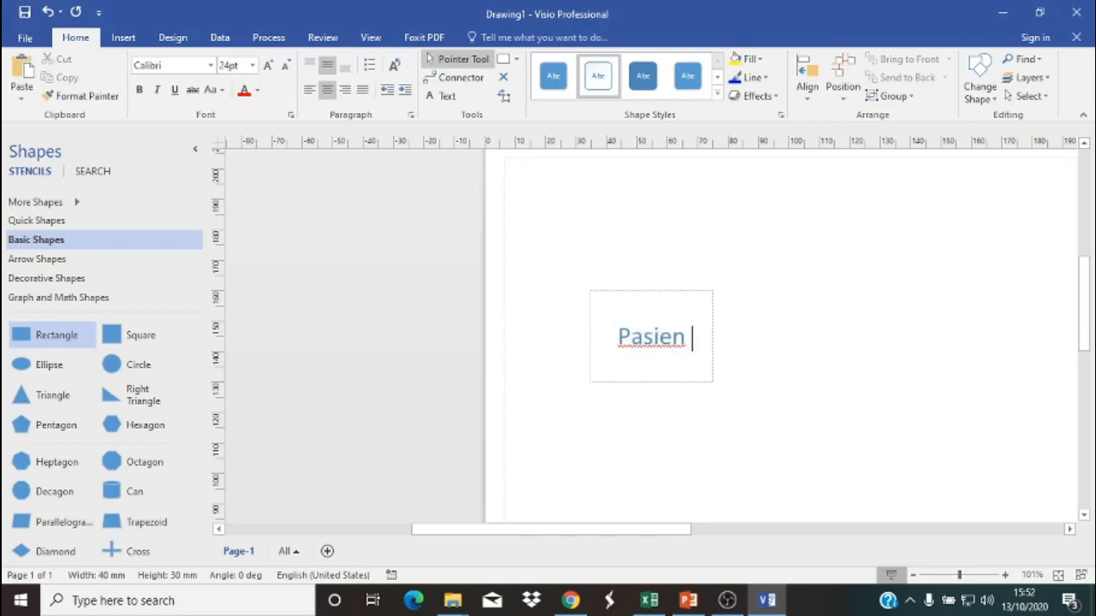
left_click(689, 288)
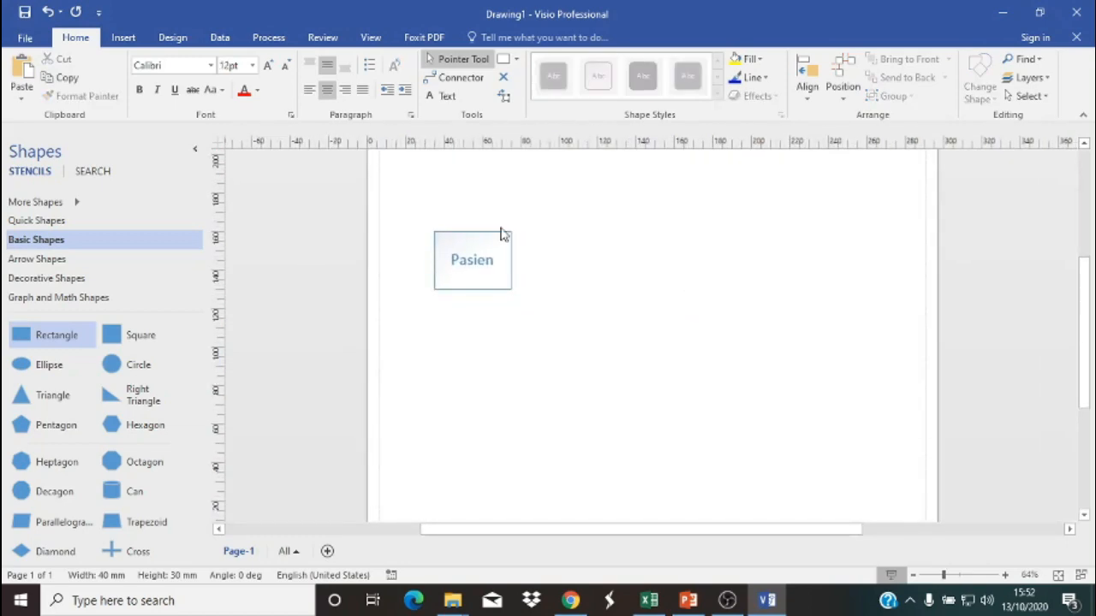
- Move the "Pasien" rectangle about 20 mm to the left, close to the page's left margin
left_click_drag(495, 238, 454, 235)
left_click(601, 307)
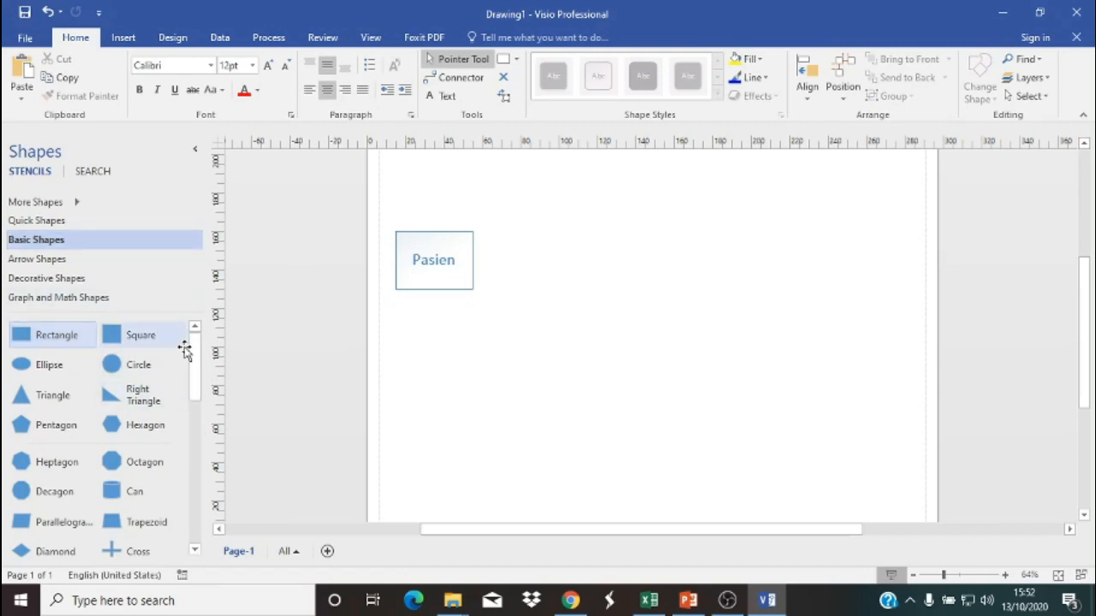
- Place a 40 mm circle level with the "Pasien" rectangle near the page's middle and apply the white style with blue outline
scroll(191, 362, "down", 5)
scroll(196, 366, "up", 5)
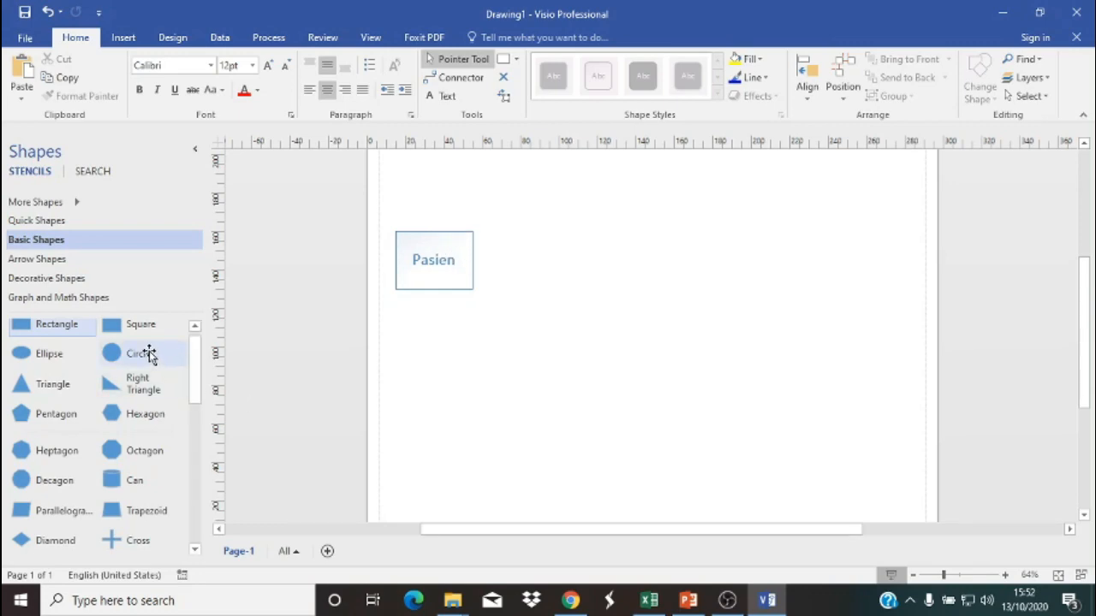
left_click_drag(142, 353, 646, 263)
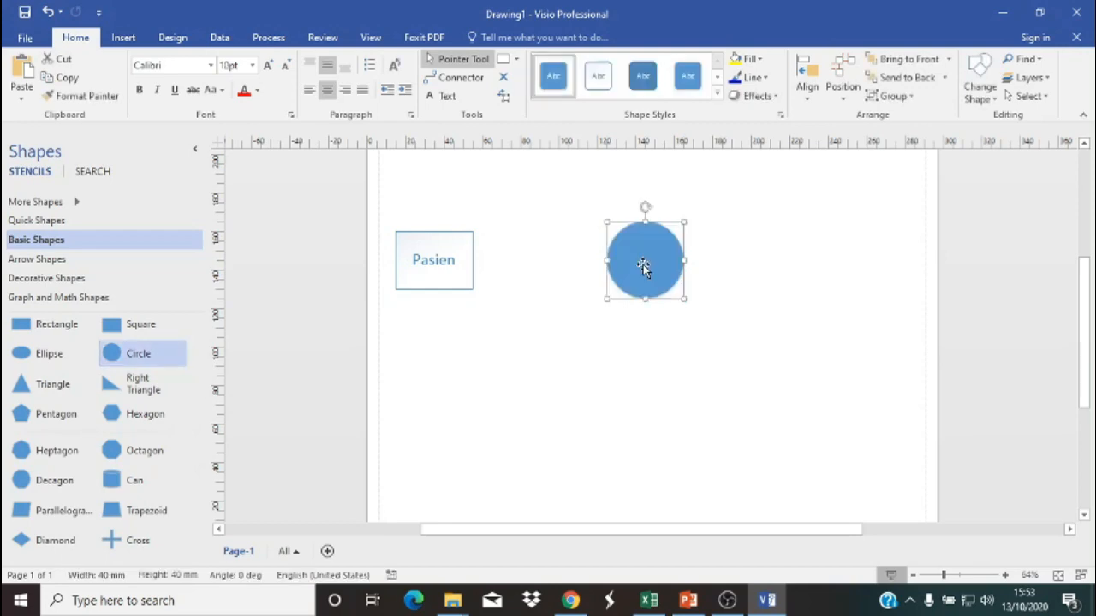
left_click(597, 76)
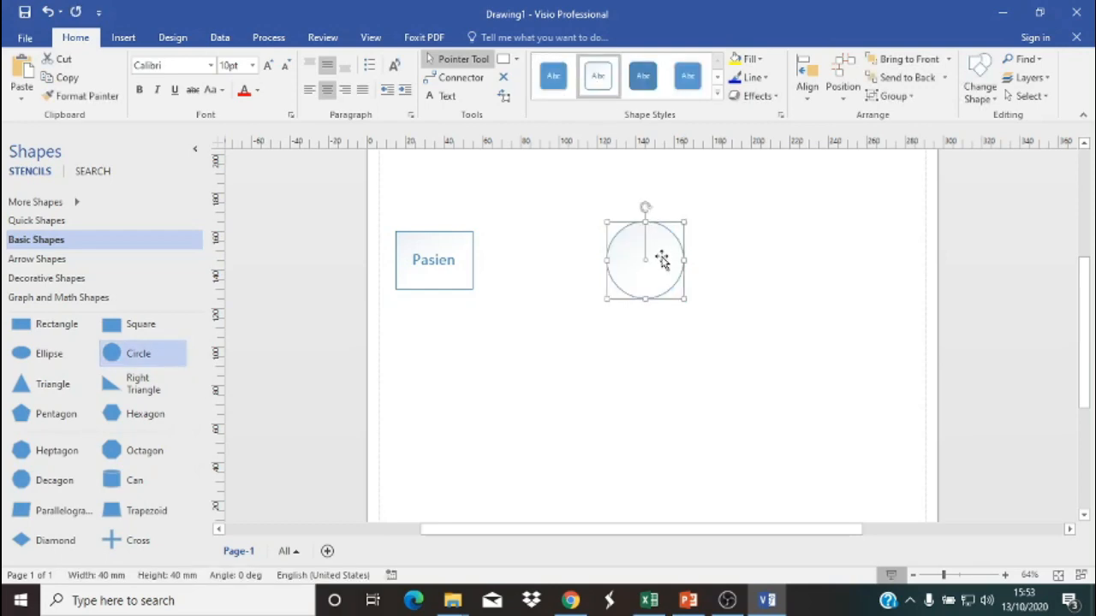
- Label the circle "Pendaftaran Pasien"
type("Pe")
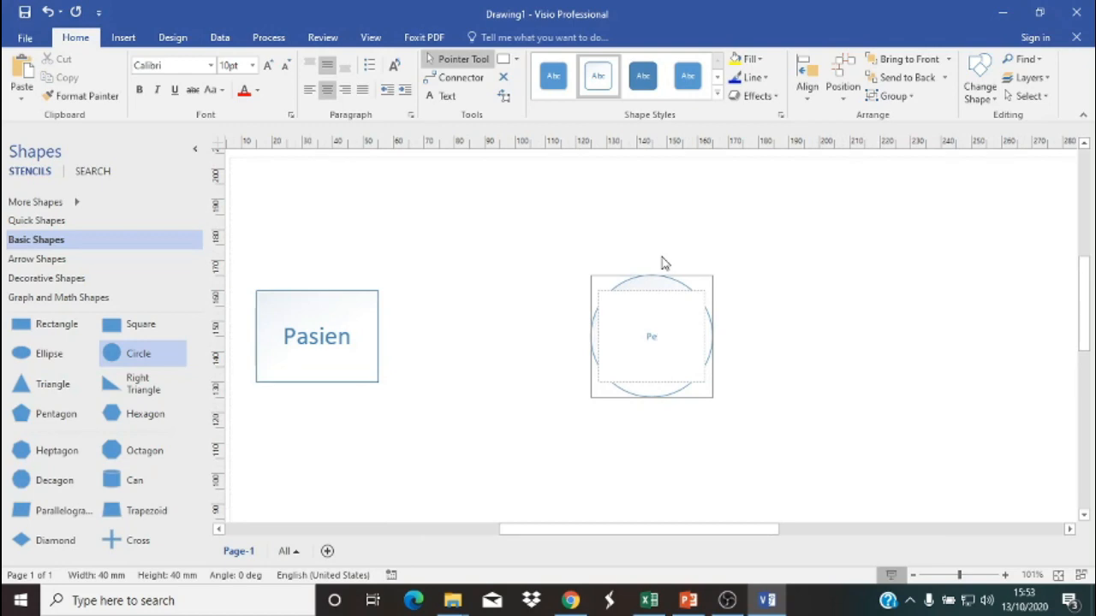
type("ndaftaran Pa")
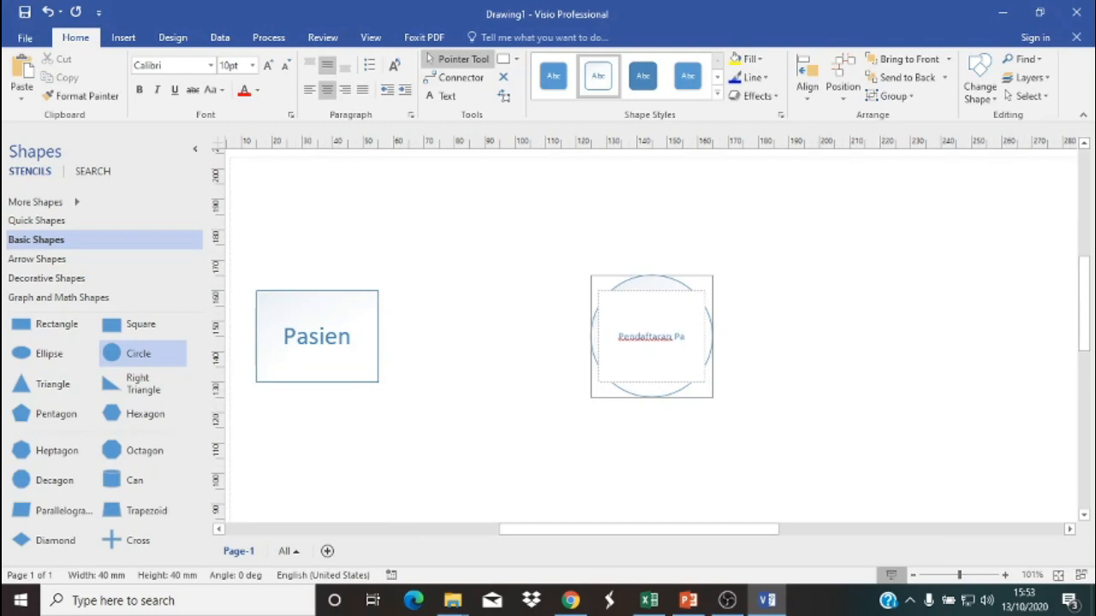
type("sien")
left_click(869, 318)
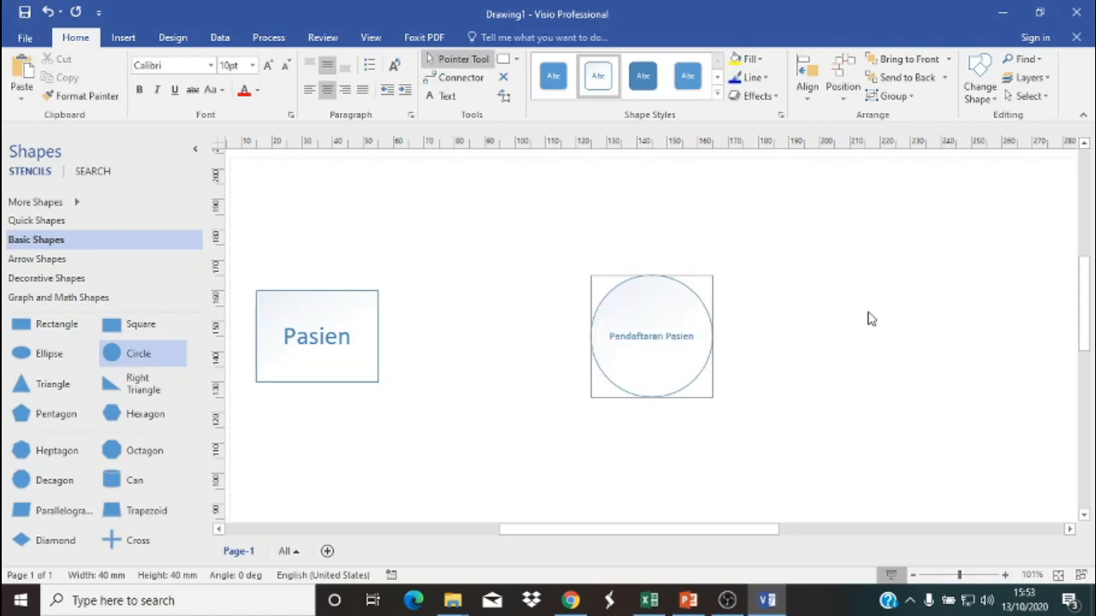
scroll(641, 340, "down", 2)
- Set the font size of the circle's label to 16 pt
left_click(637, 251)
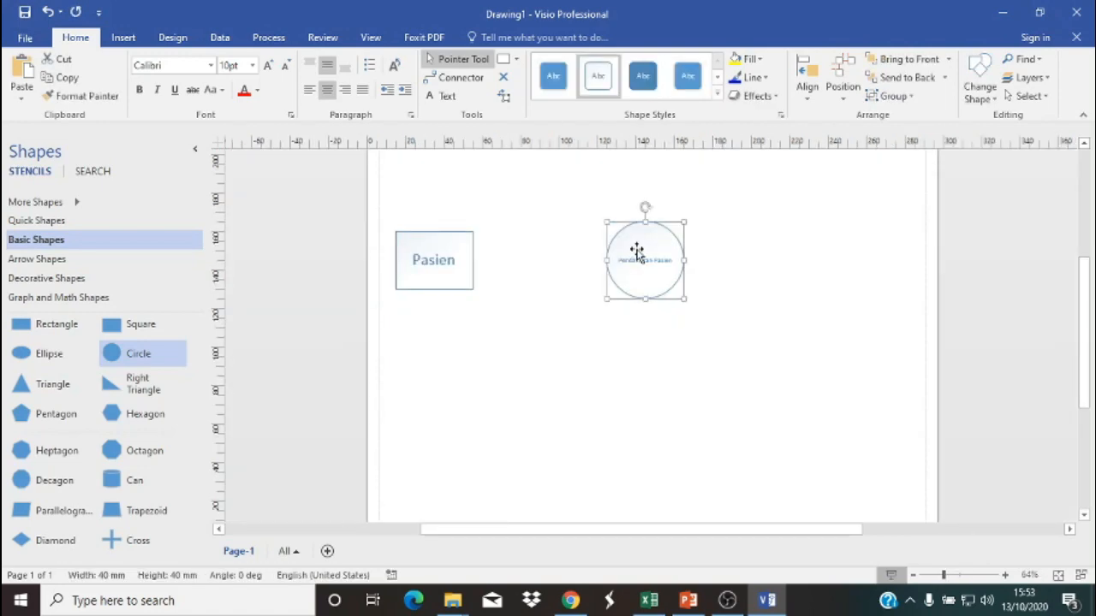
left_click(252, 65)
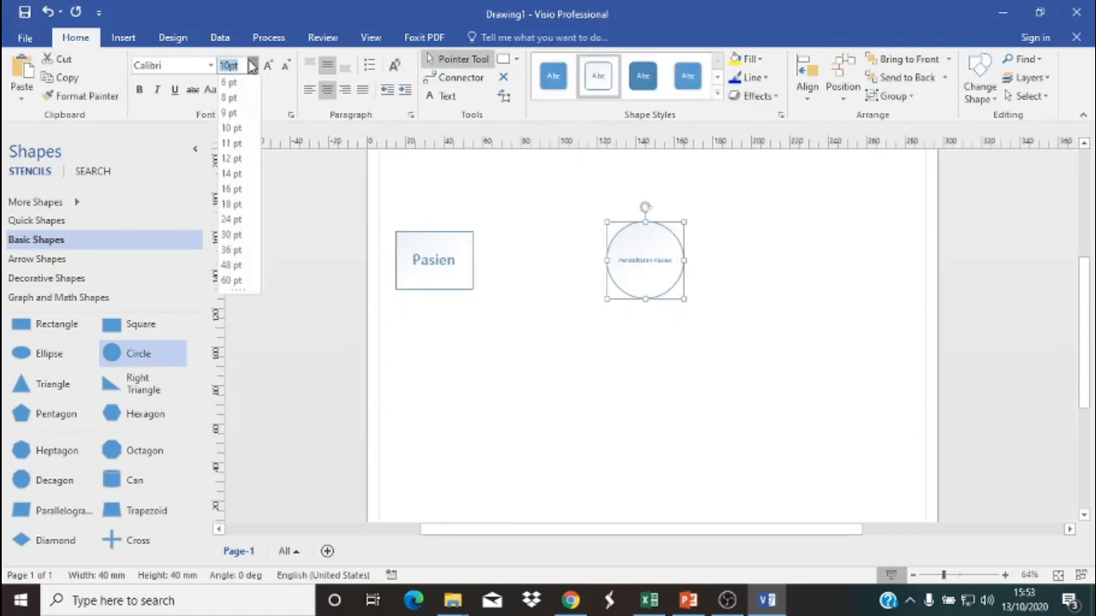
left_click(238, 196)
left_click(780, 274)
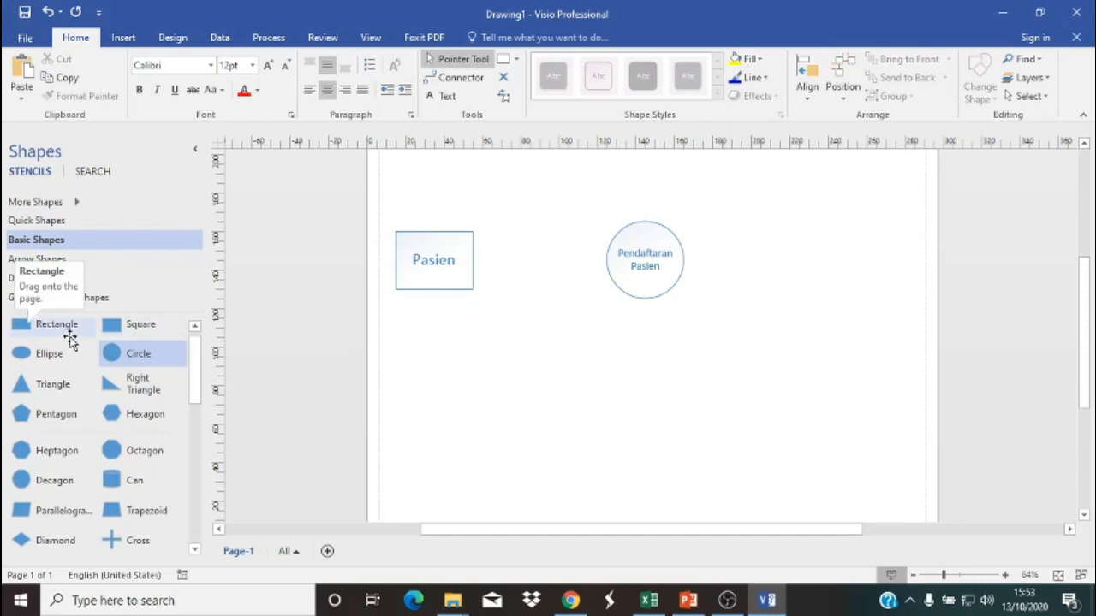
- Place two overlapping 40 × 30 mm rectangles right of the circle, offset about 7 mm horizontally, and apply the white style with blue outline to both
left_click_drag(71, 340, 824, 279)
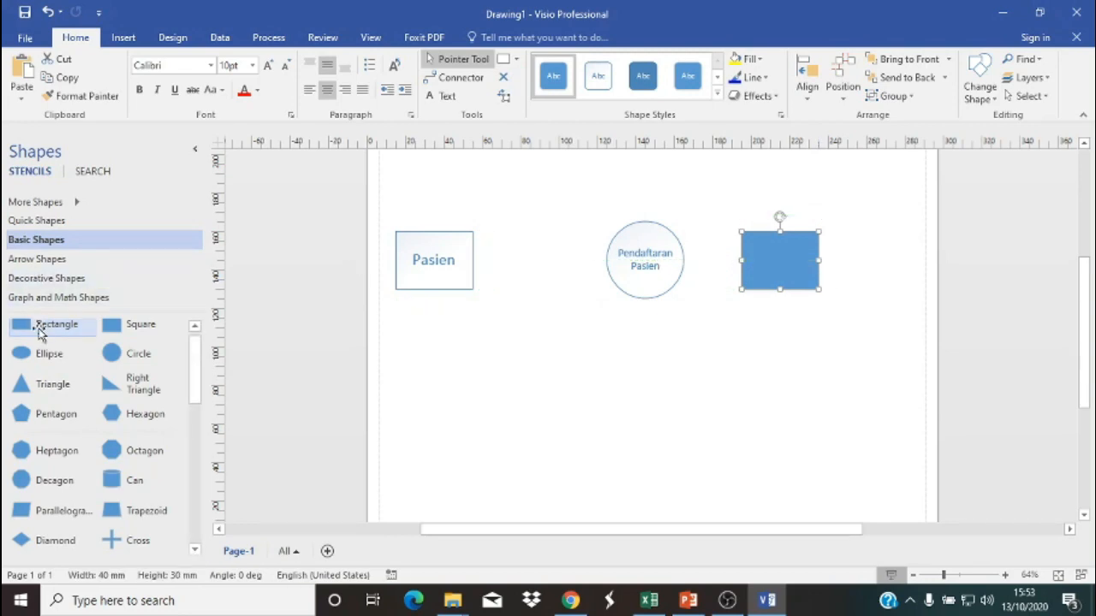
left_click_drag(41, 328, 795, 261)
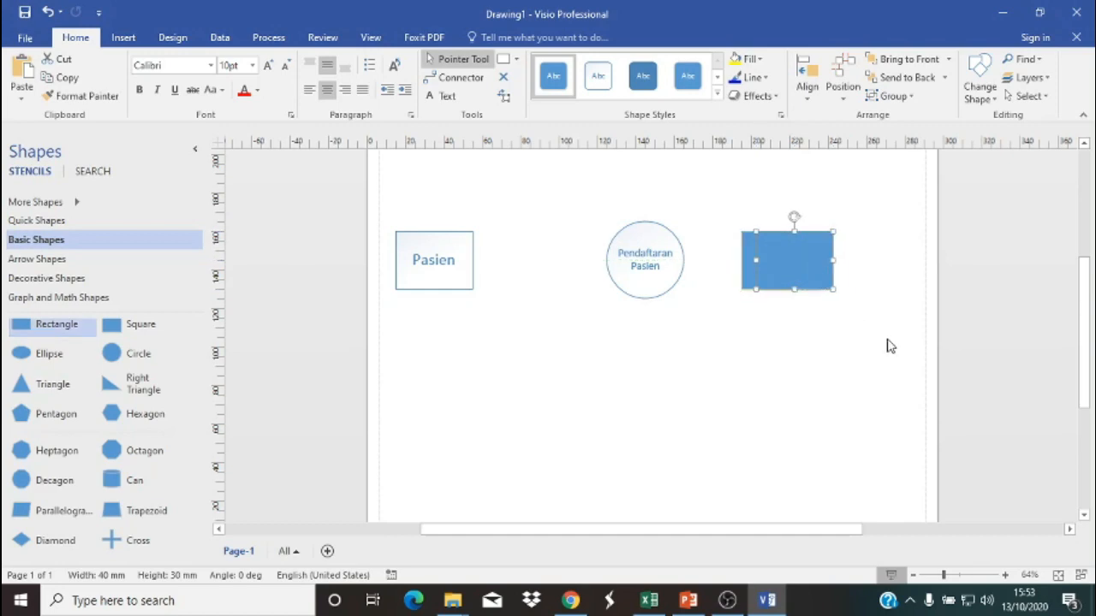
left_click(603, 81)
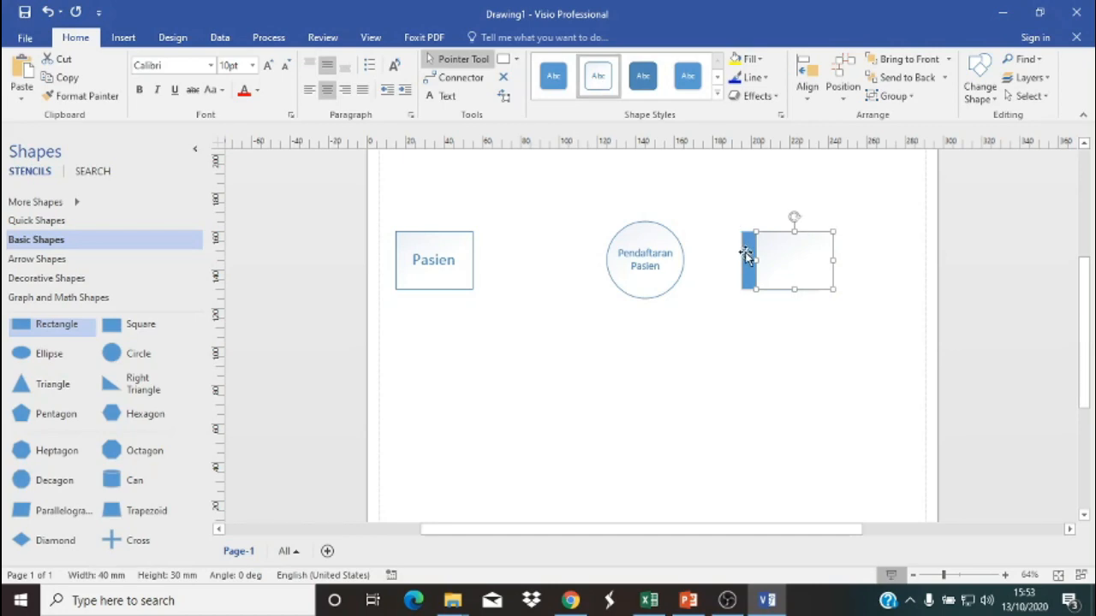
left_click(746, 256)
left_click(597, 80)
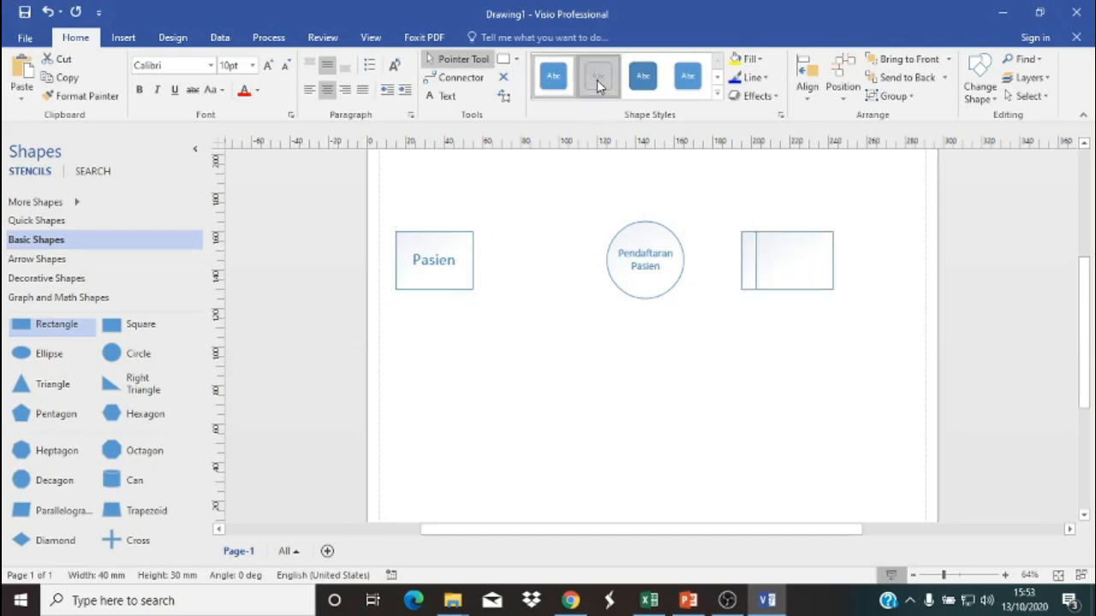
left_click(875, 277)
- Label the front rectangle of the overlapping pair "A. Pendaftaran"
double_click(788, 255)
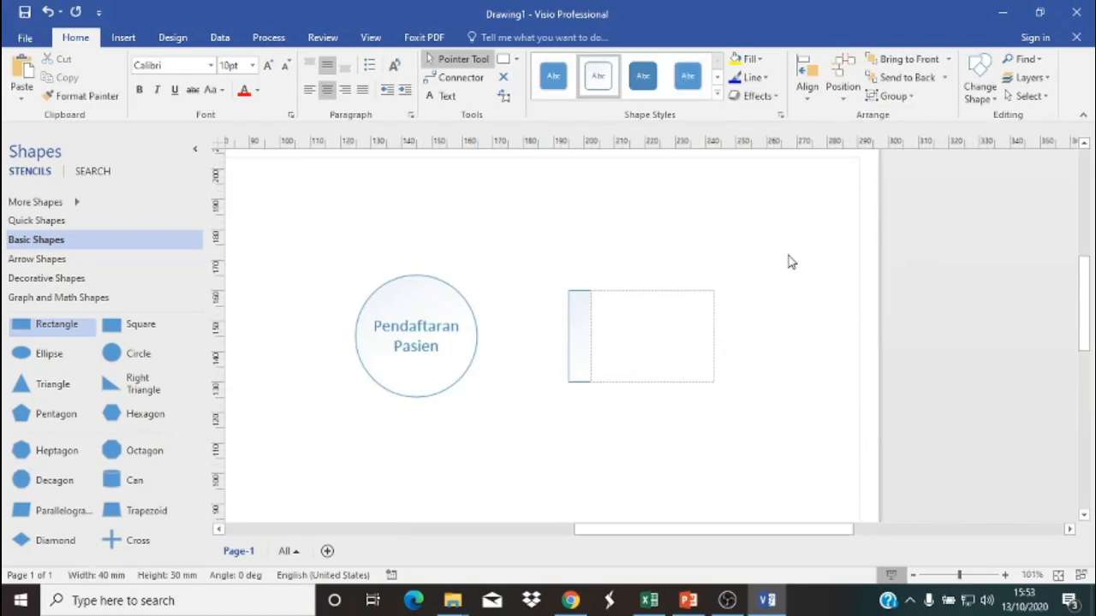
type("A. Pendaftaran")
left_click(711, 257)
scroll(712, 257, "down", 3, "ctrl")
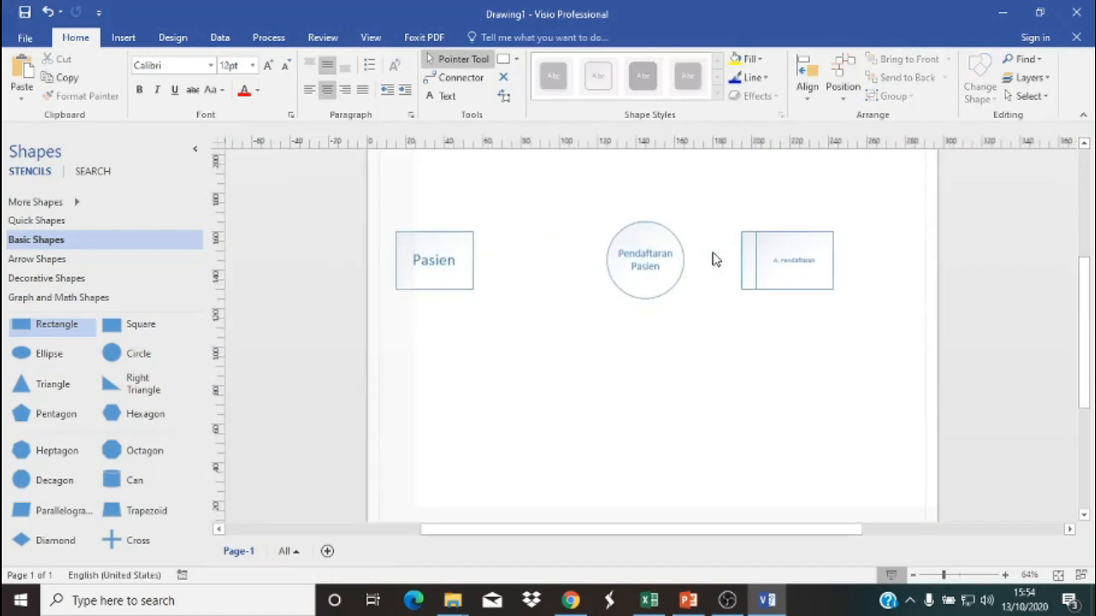
- Set the font size of the "A. Pendaftaran" label to 16 pt
left_click(788, 259)
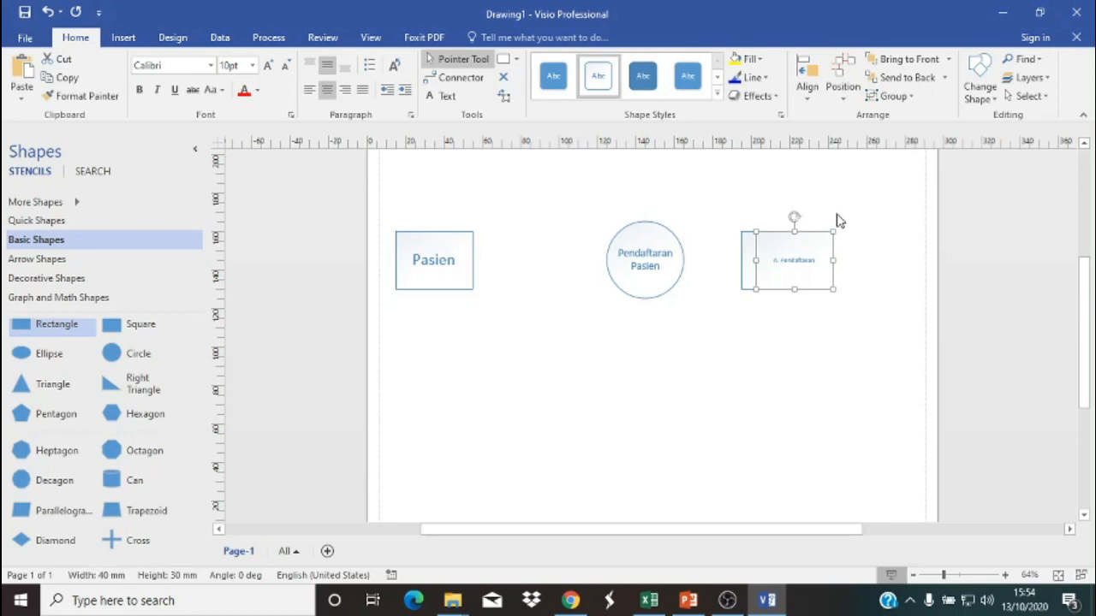
left_click(778, 257)
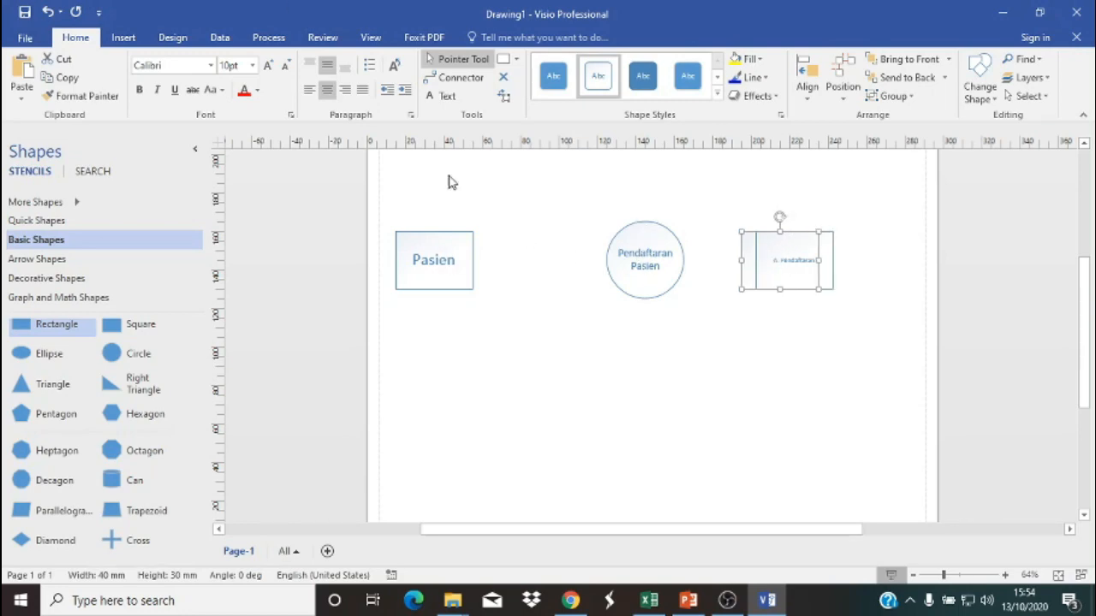
left_click(252, 65)
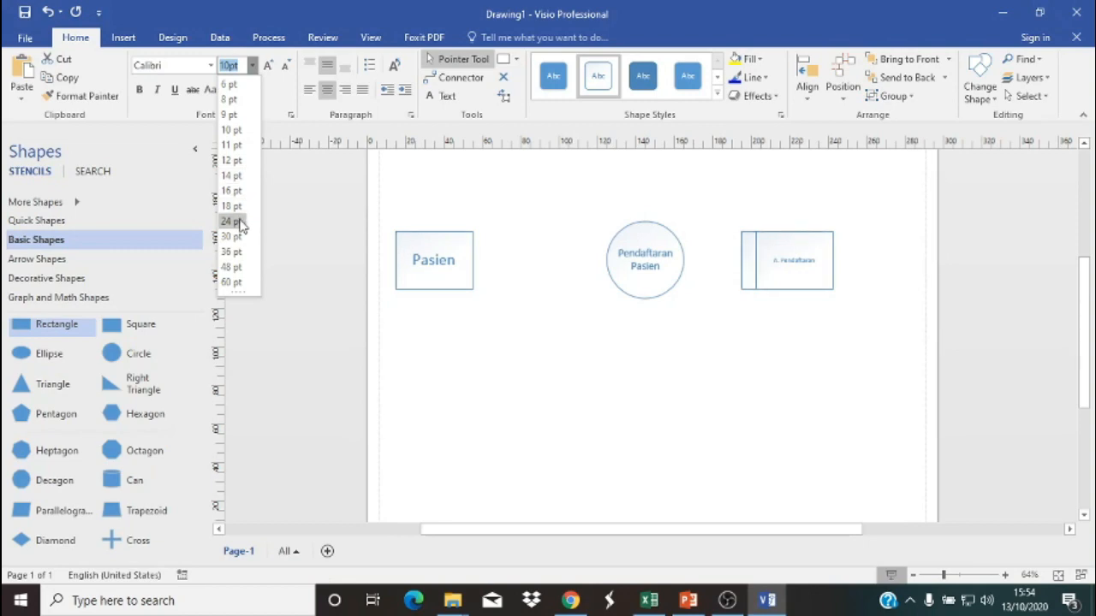
key("Escape")
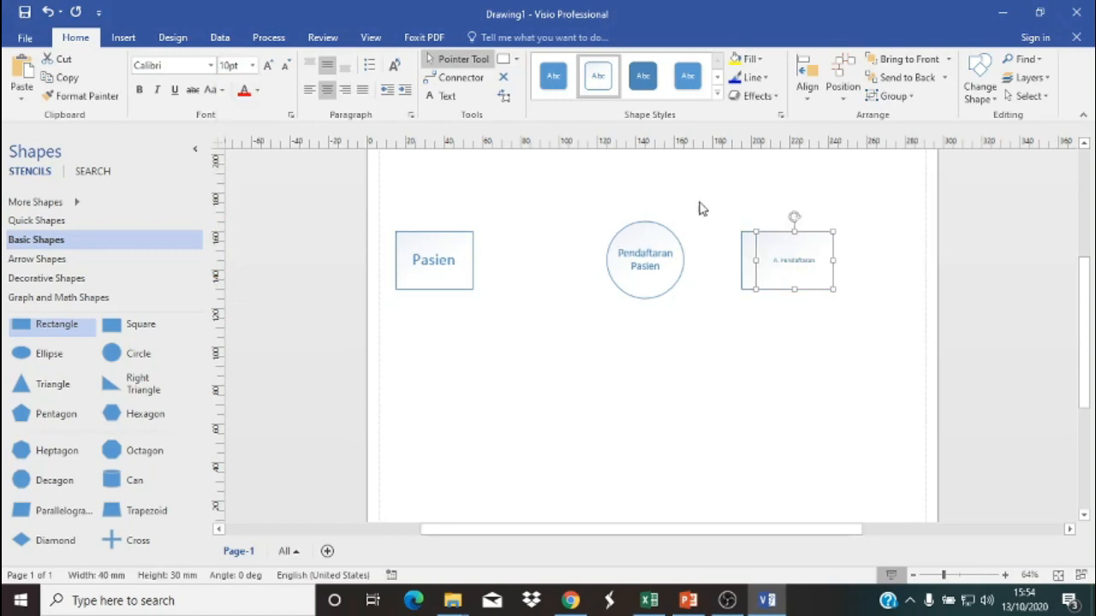
left_click(252, 68)
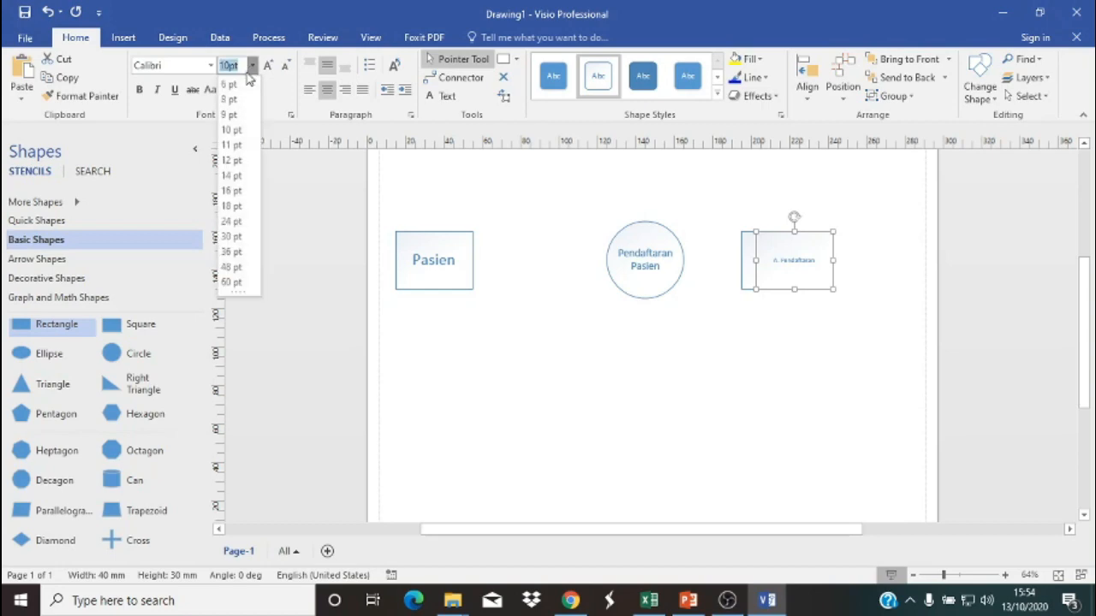
left_click(232, 191)
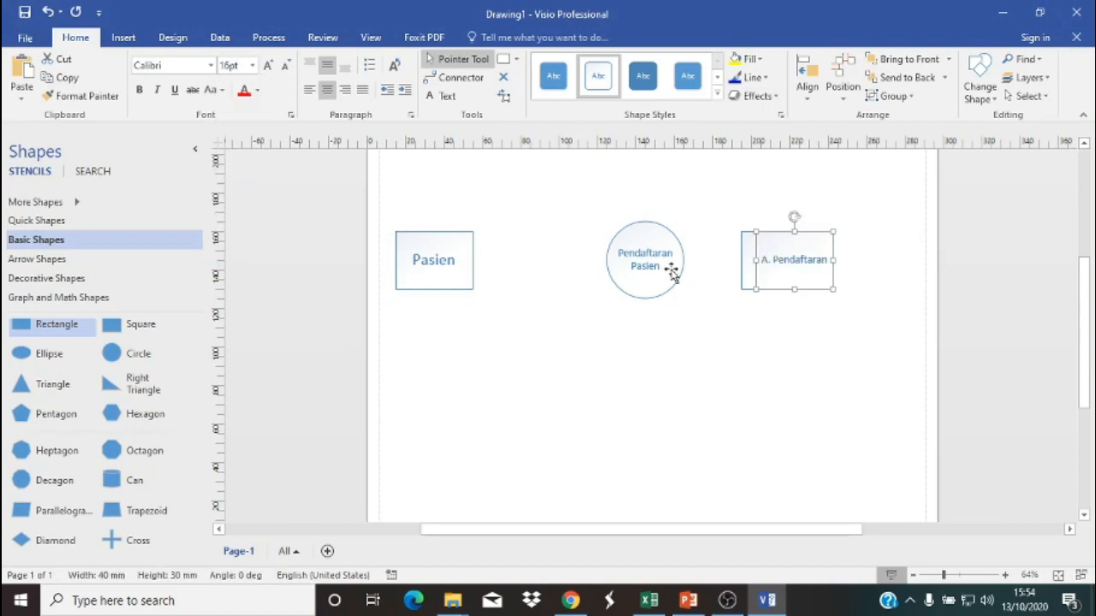
- Draw an arrow connector from the right edge of the "Pasien" rectangle to the left edge of the "Pendaftaran Pasien" circle
left_click(769, 412)
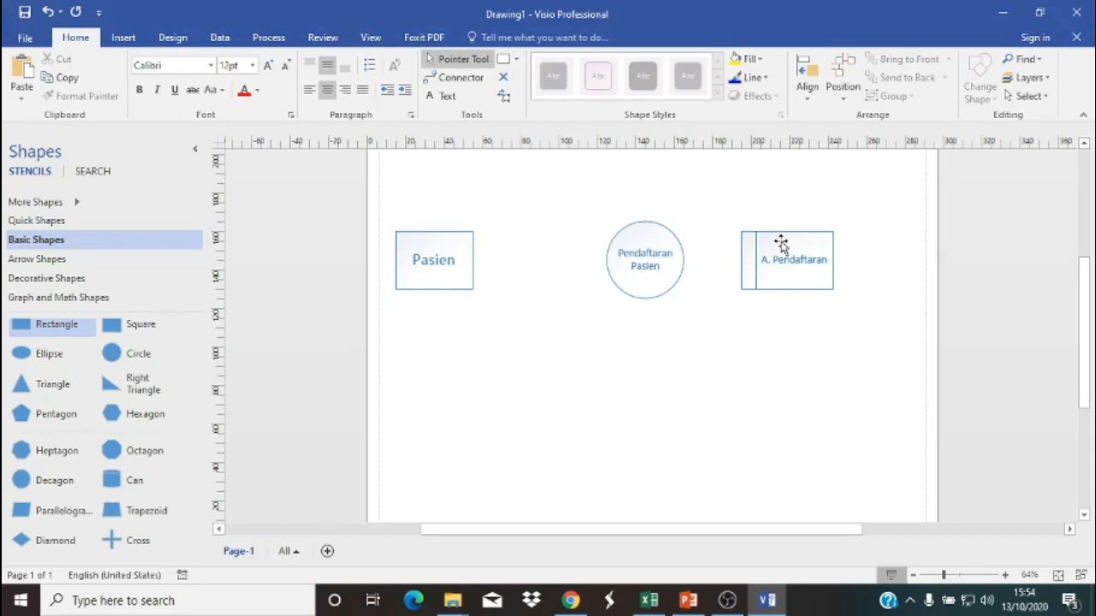
left_click(124, 39)
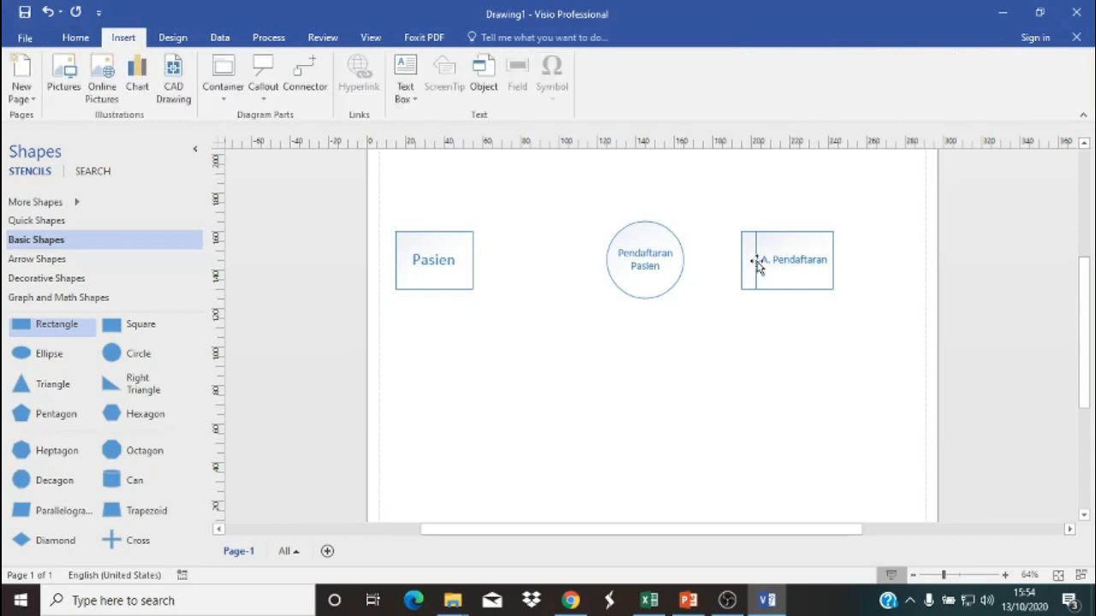
mouse_move(801, 238)
left_mouse_down()
mouse_move(814, 232)
mouse_move(800, 234)
left_mouse_up()
left_click(839, 354)
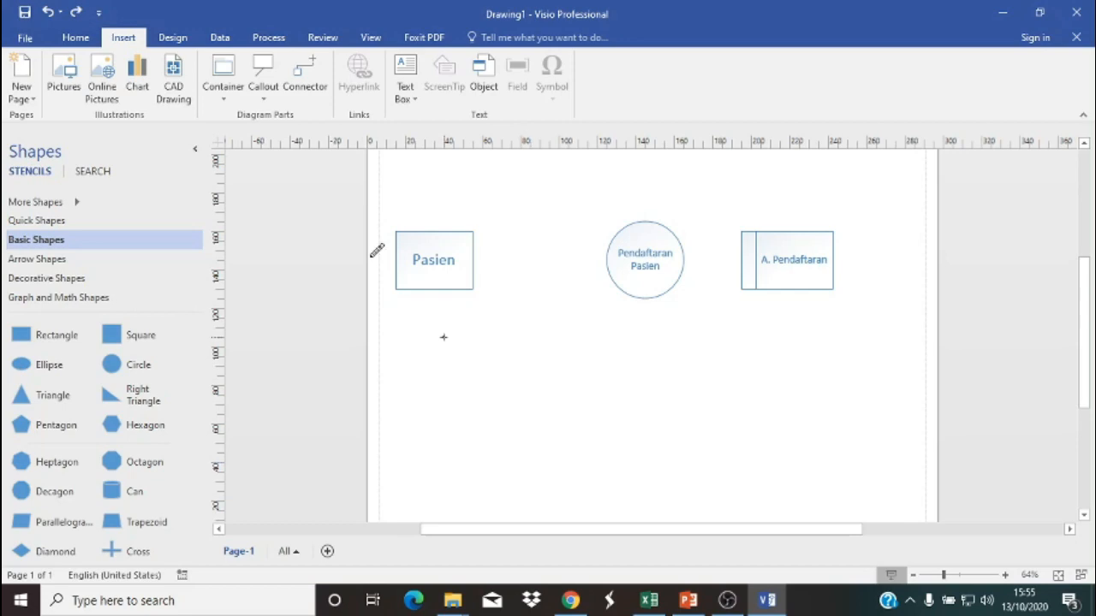
left_click(308, 79)
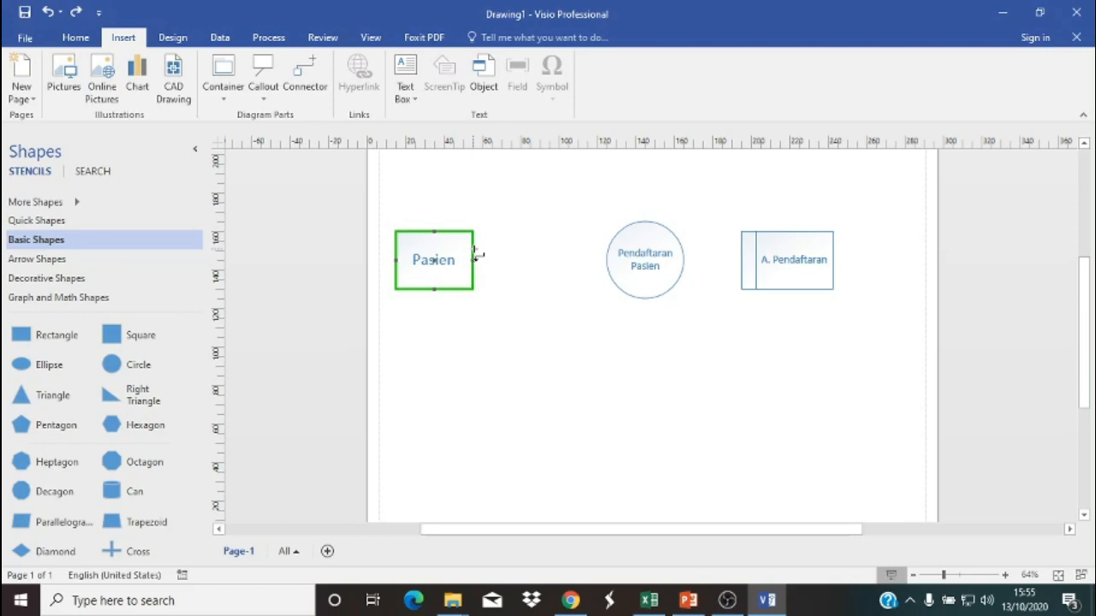
left_click_drag(477, 253, 602, 260)
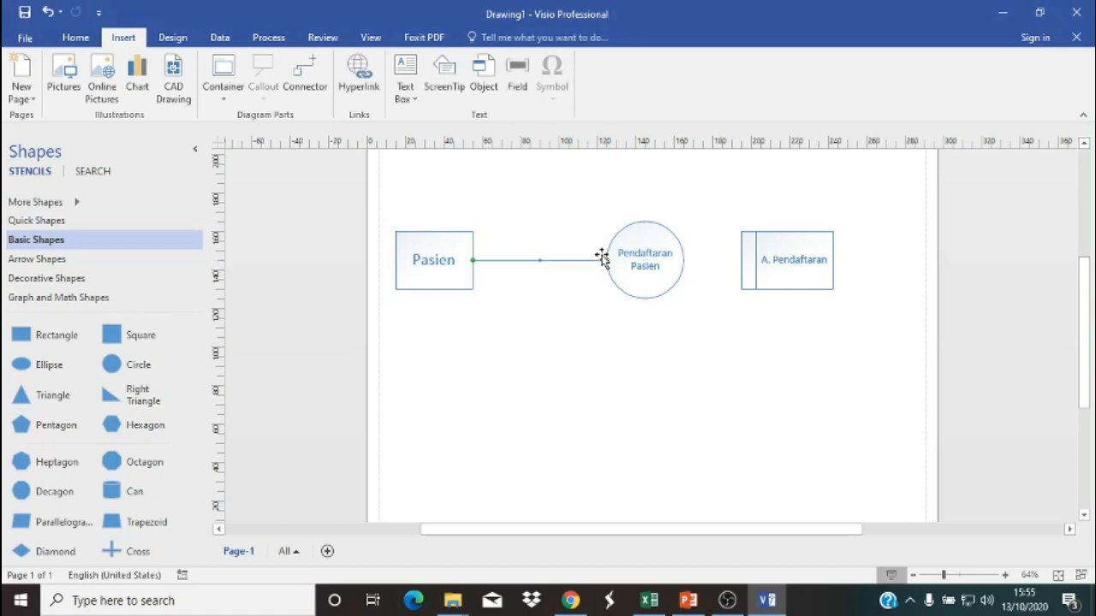
left_click(682, 261)
left_click(707, 291)
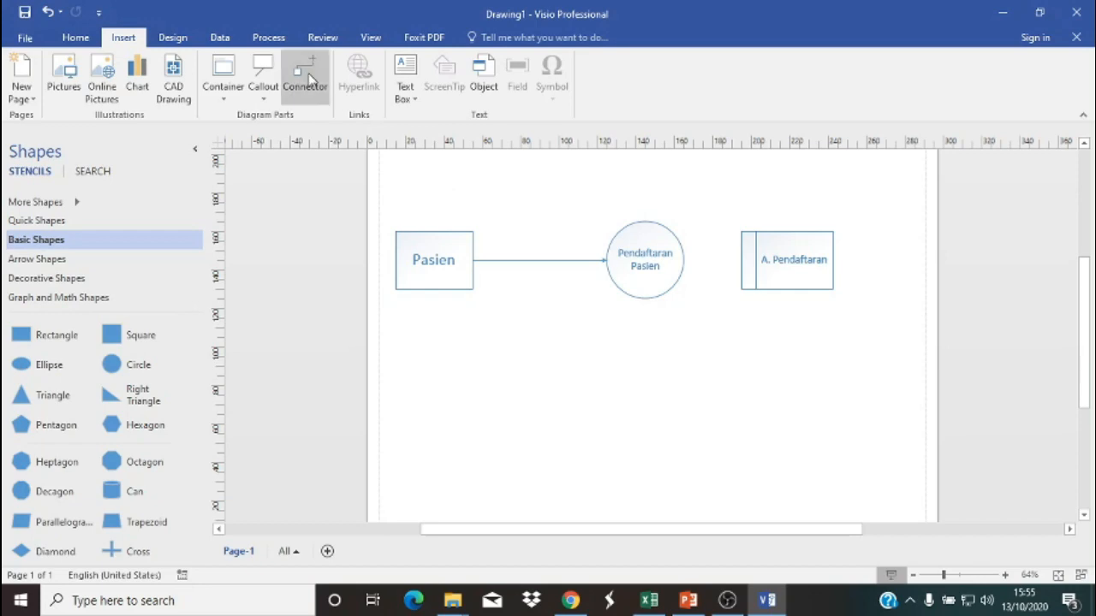
- Draw an arrow connector from the right edge of the "Pendaftaran Pasien" circle to the left edge of the "A. Pendaftaran" data store
left_click(310, 78)
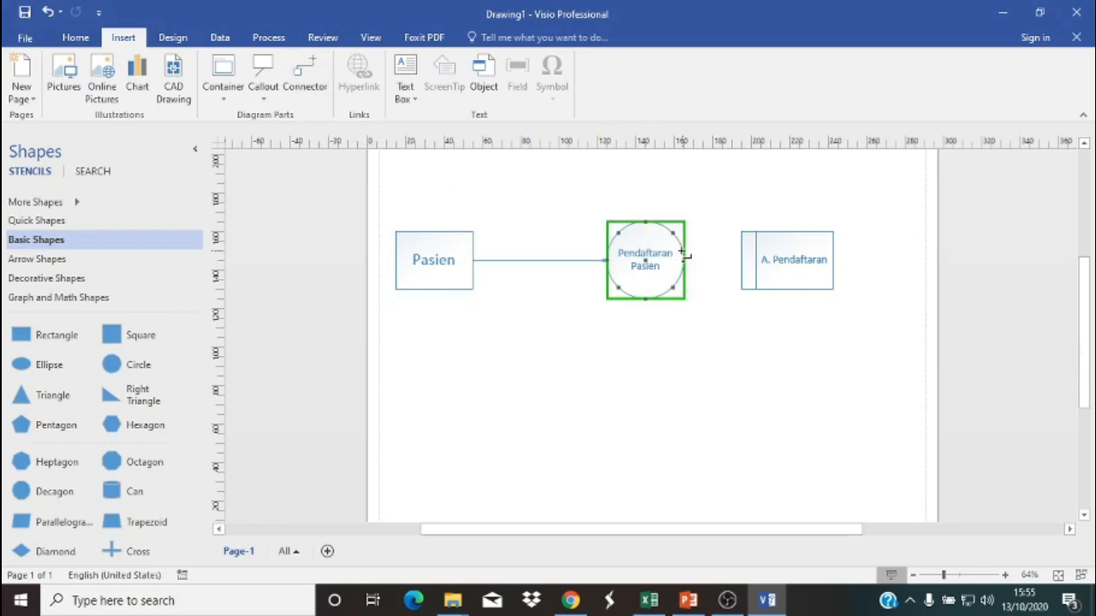
left_click_drag(683, 255, 735, 258)
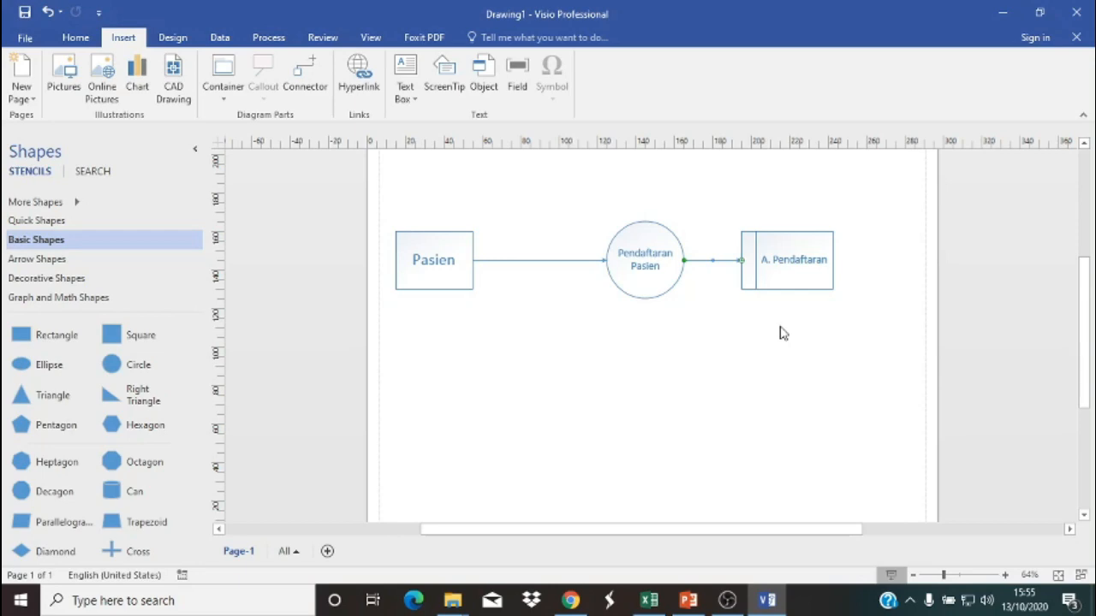
left_click(76, 40)
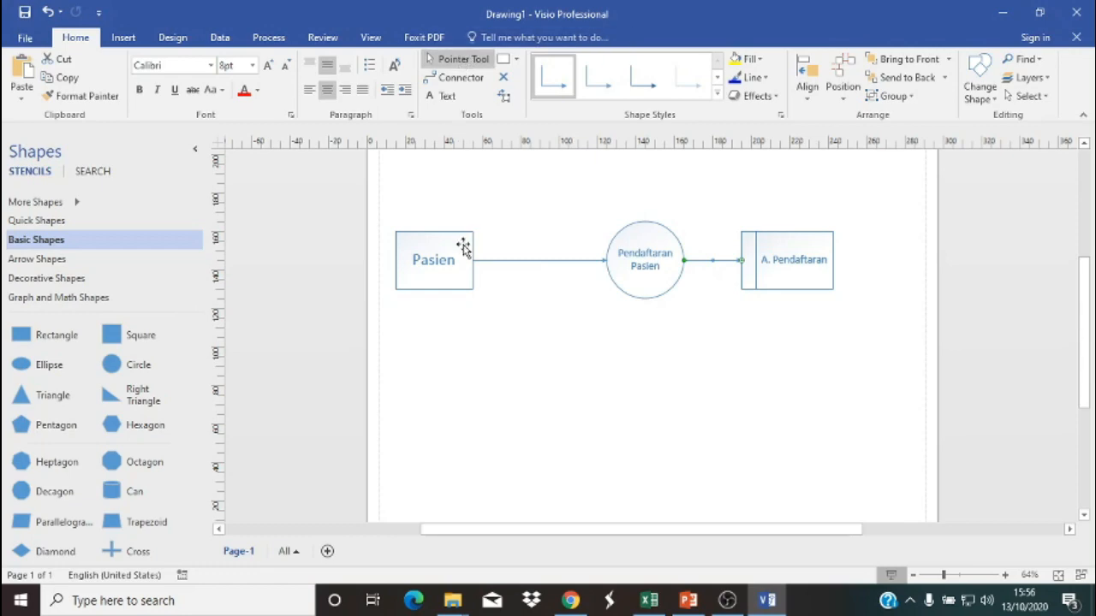
- Move the "Pasien" rectangle about 65 mm down and 10 mm right, and the process circle about 35 mm left and 20 mm up
left_click_drag(463, 248, 480, 374)
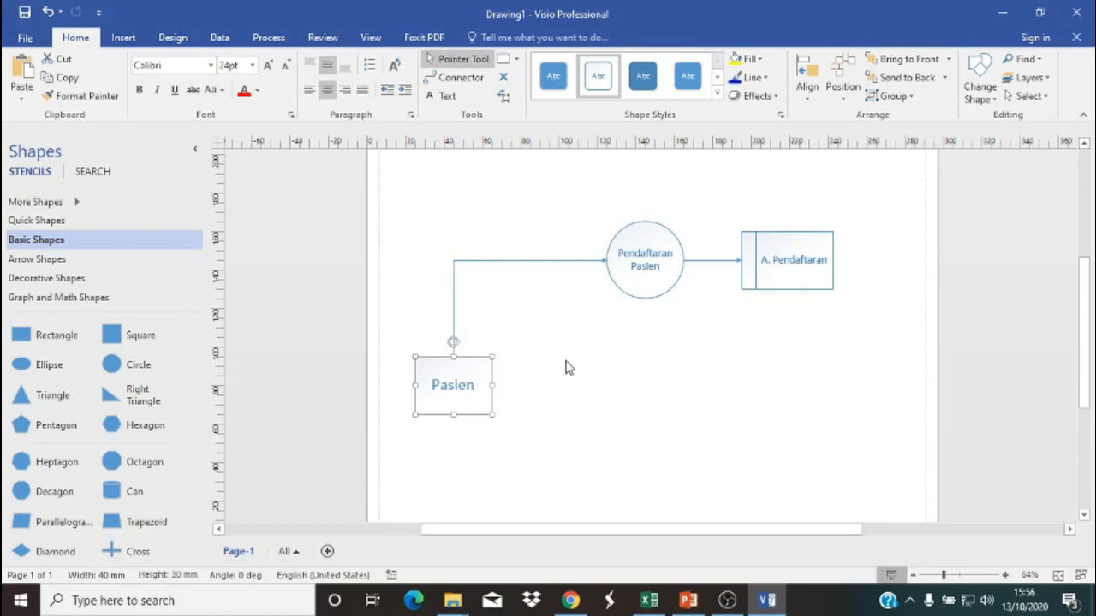
left_click_drag(656, 232, 584, 195)
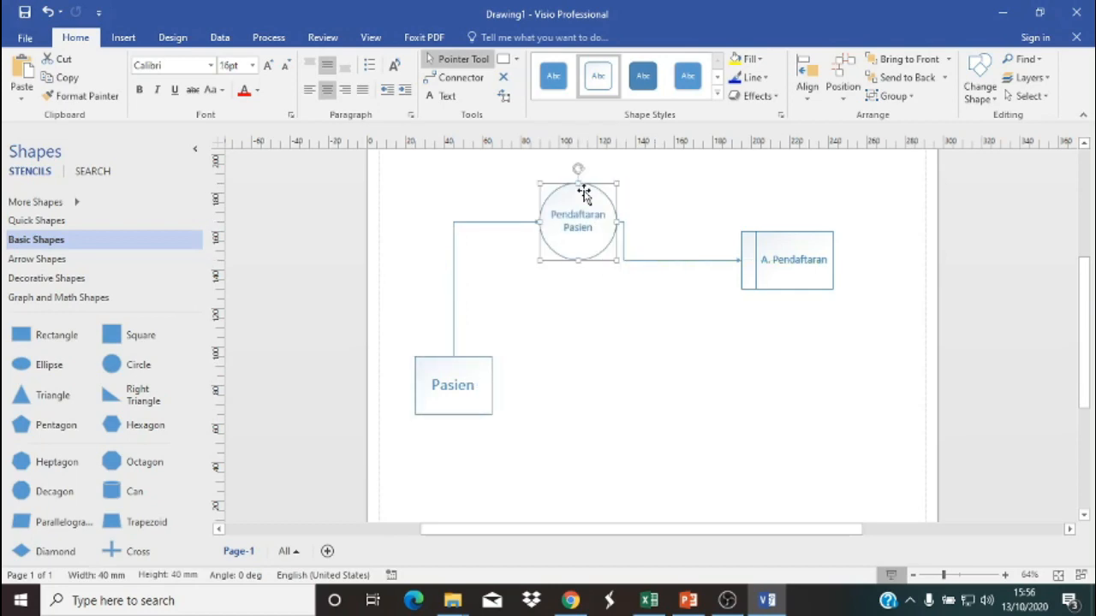
left_click(654, 366)
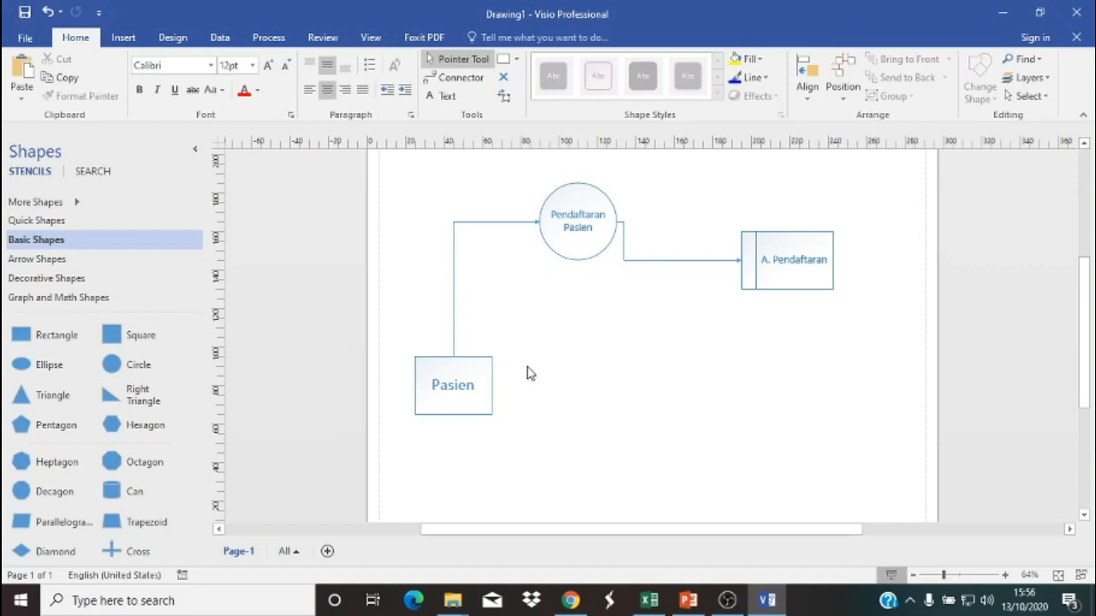
- Add a text label "Data pasien" on the vertical connector segment above the "Pasien" rectangle
left_click(443, 100)
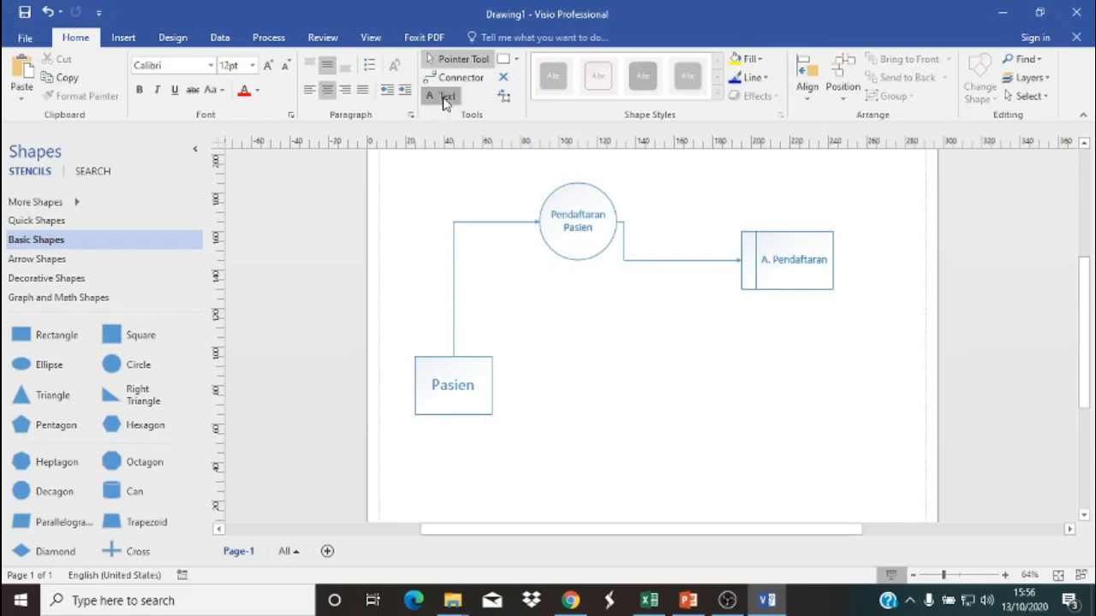
left_click(472, 298)
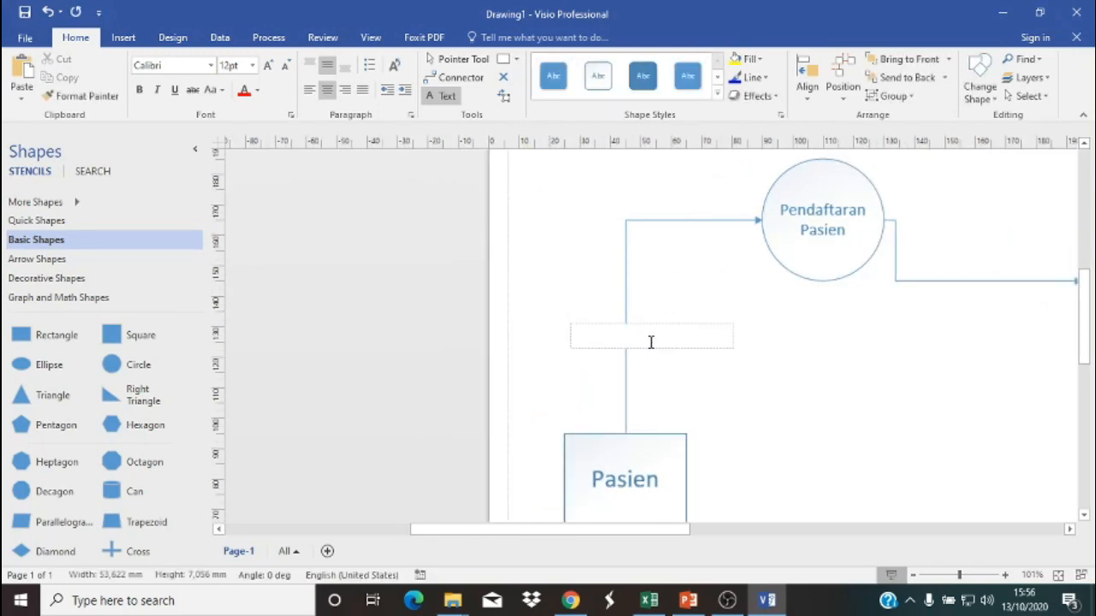
type("Data pasien")
key("Return")
key("BackSpace")
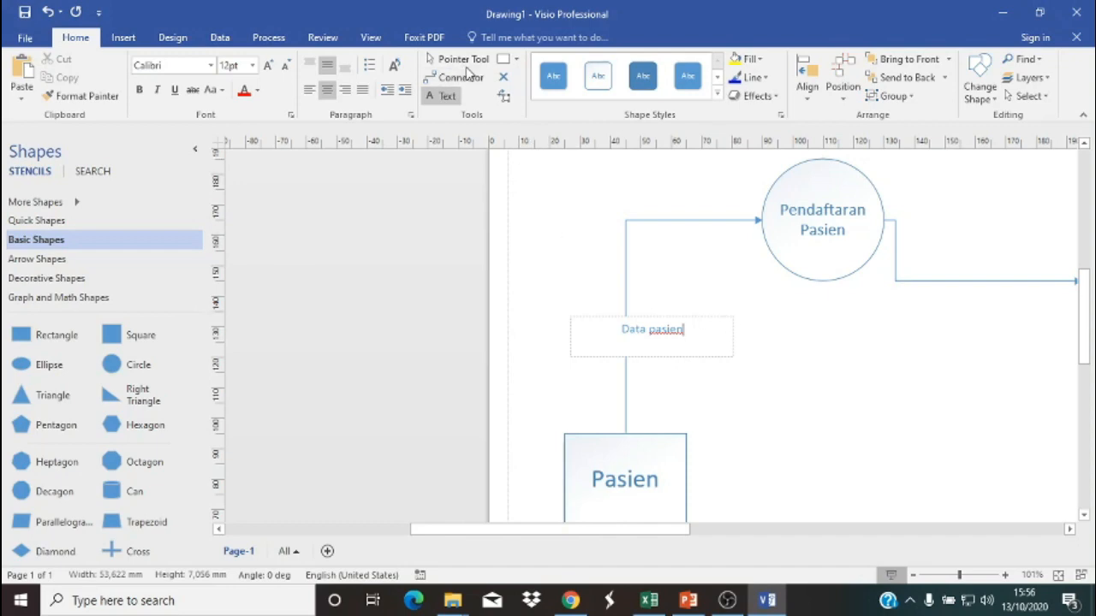
left_click(457, 58)
scroll(508, 293, "down", 3, "ctrl")
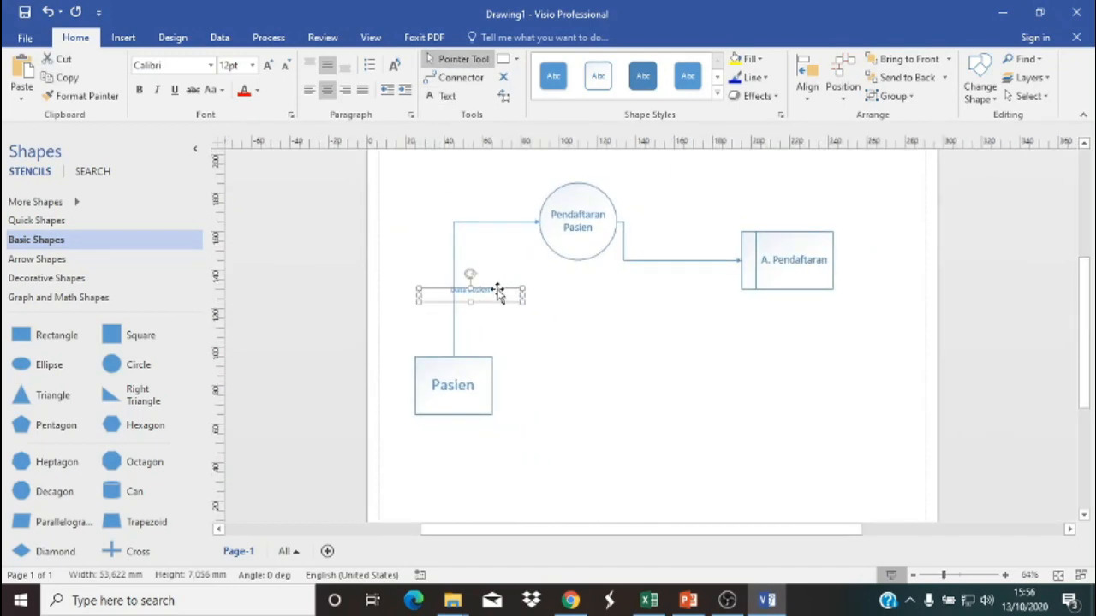
- Move the "Data pasien" label so its text sits just right of the vertical connector line
left_click_drag(497, 292, 533, 295)
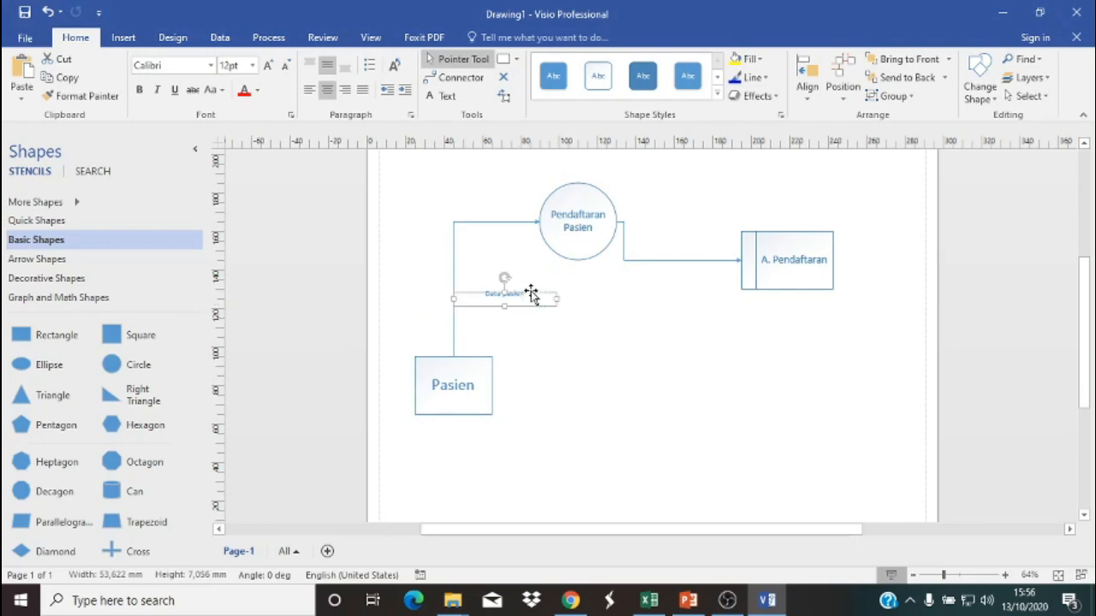
left_click(603, 342)
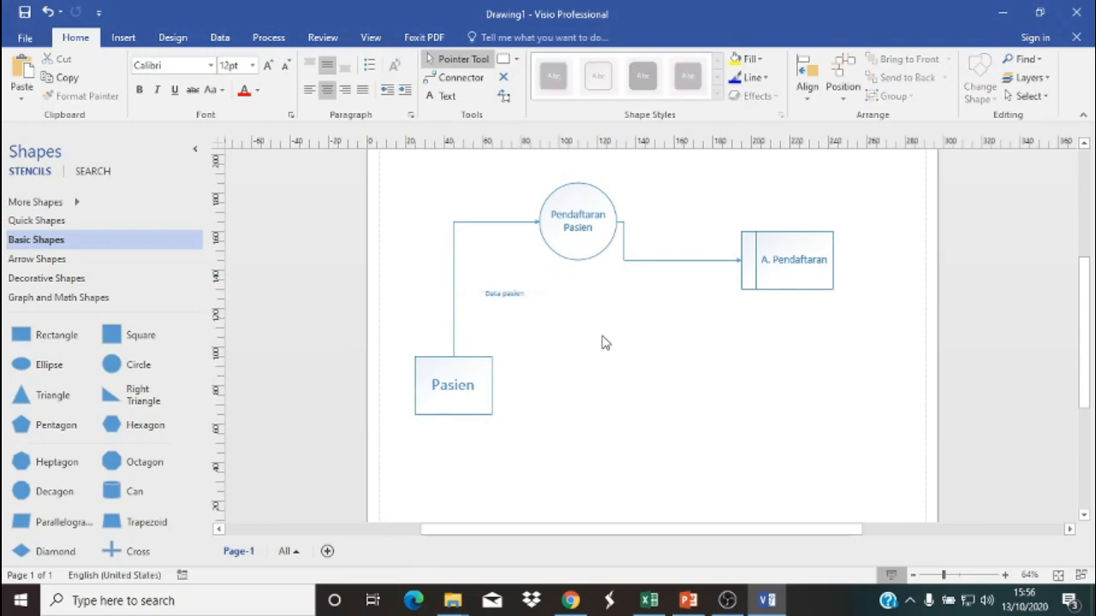
left_click(509, 292)
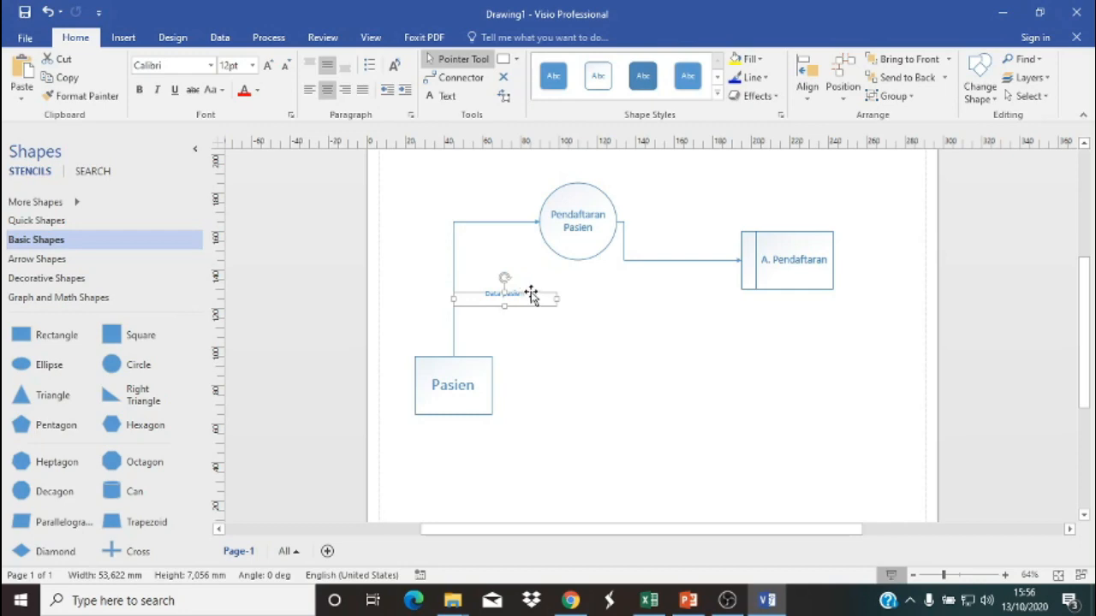
left_click_drag(530, 295, 506, 294)
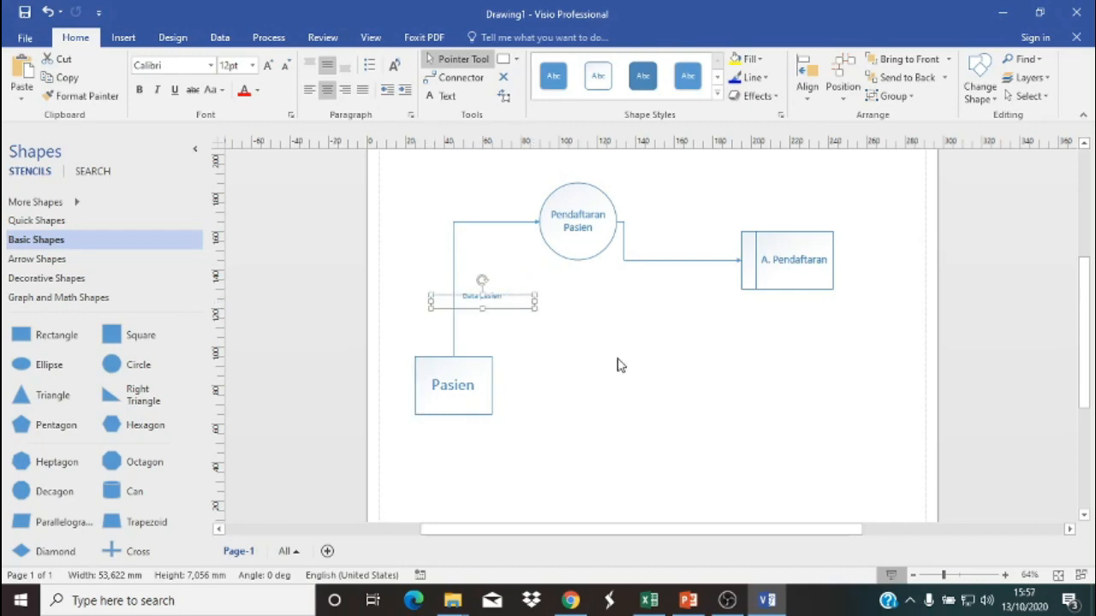
left_click(620, 366)
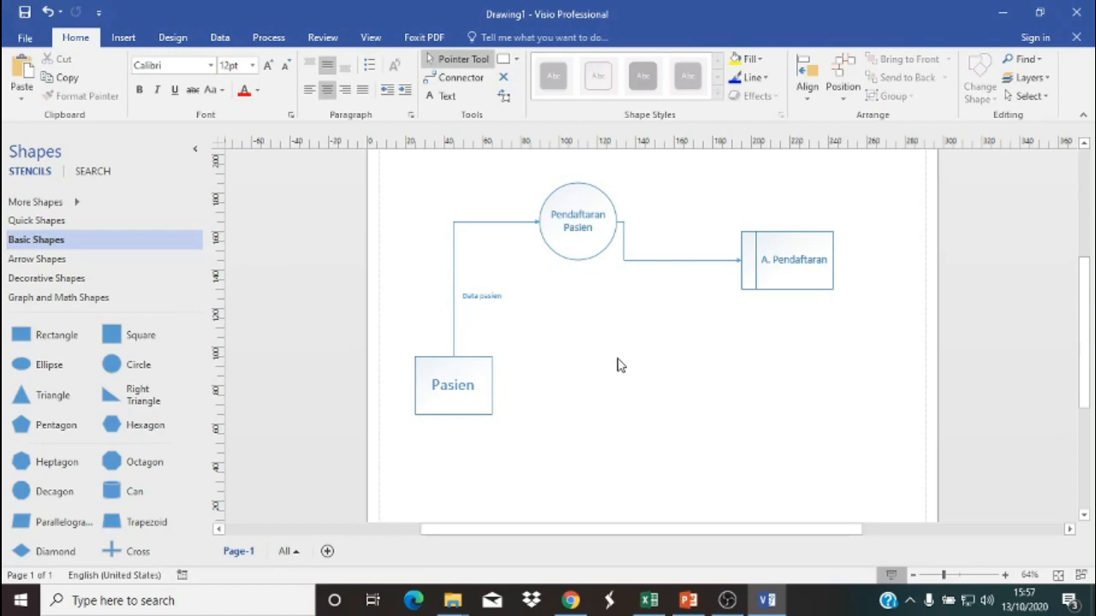